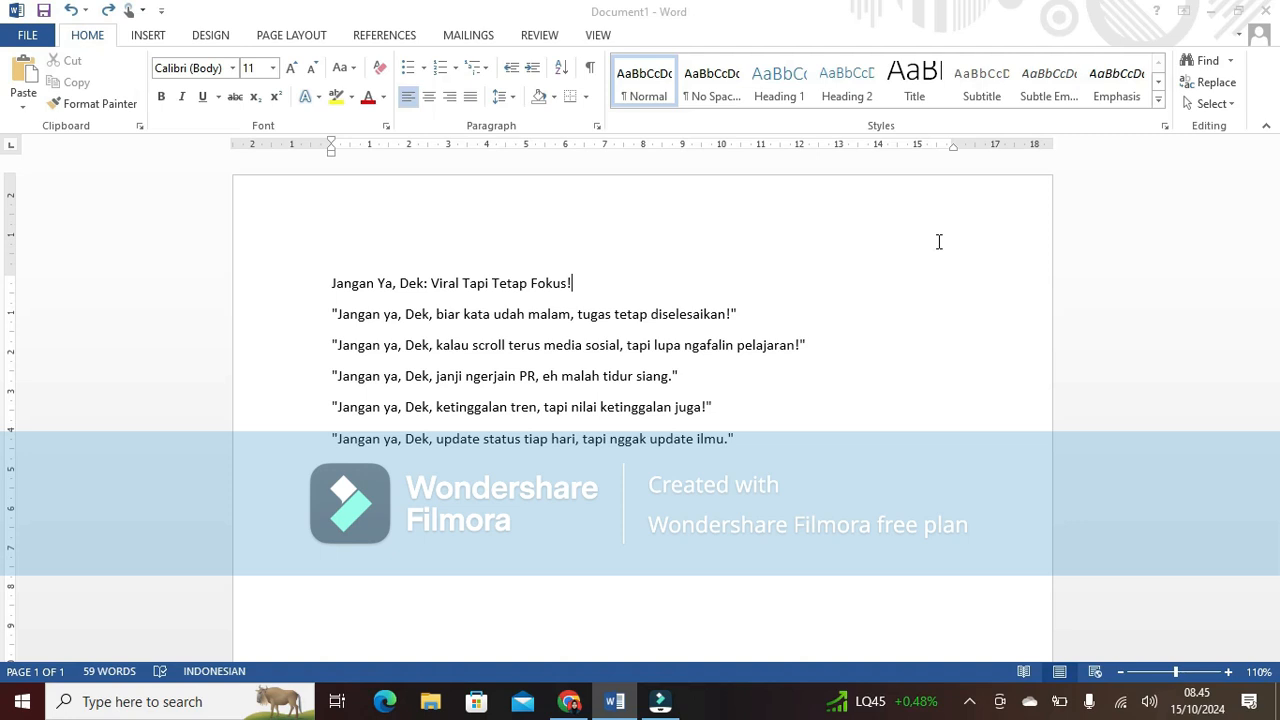
left_click(324, 283)
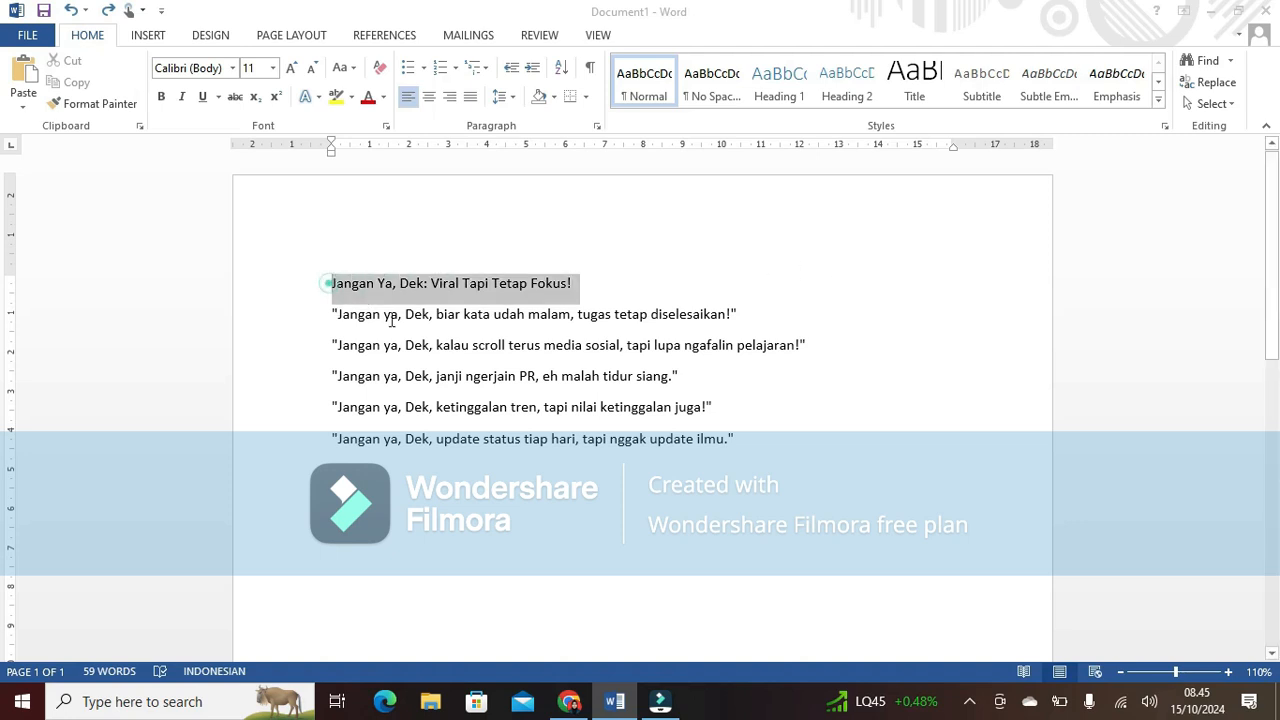
left_click(545, 278)
left_click_drag(330, 314, 811, 317)
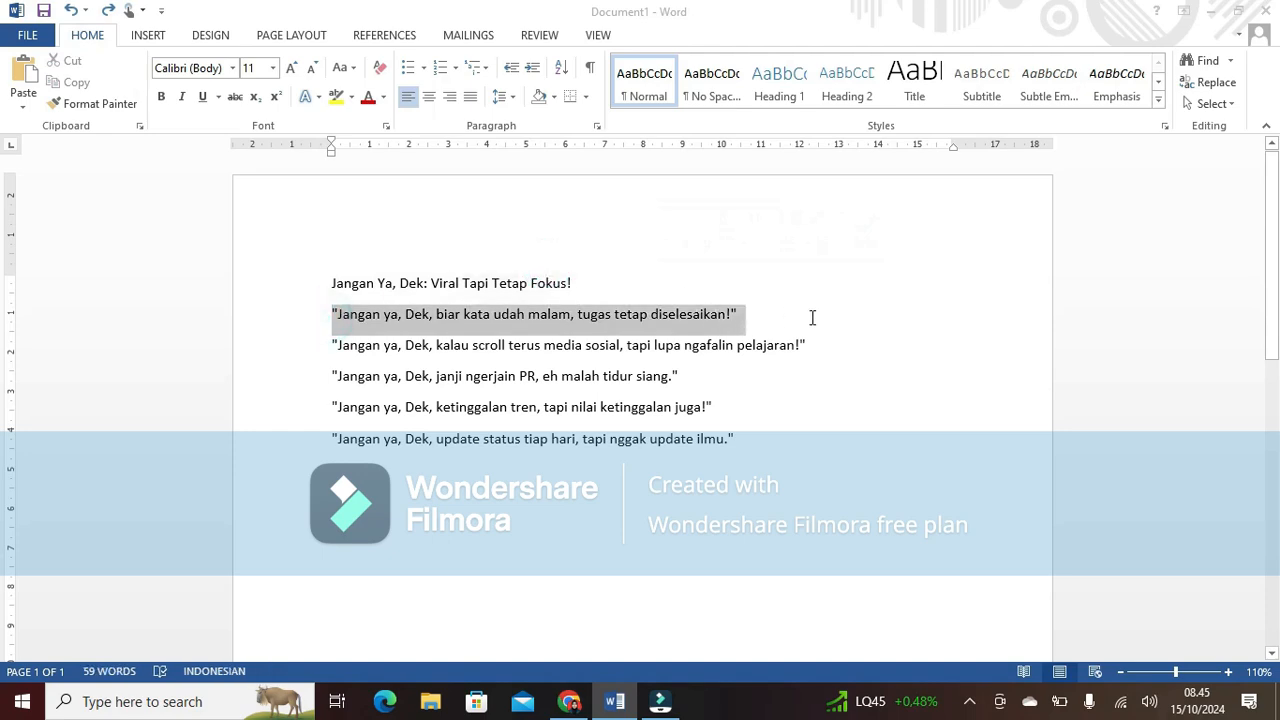
left_click_drag(328, 338, 700, 357)
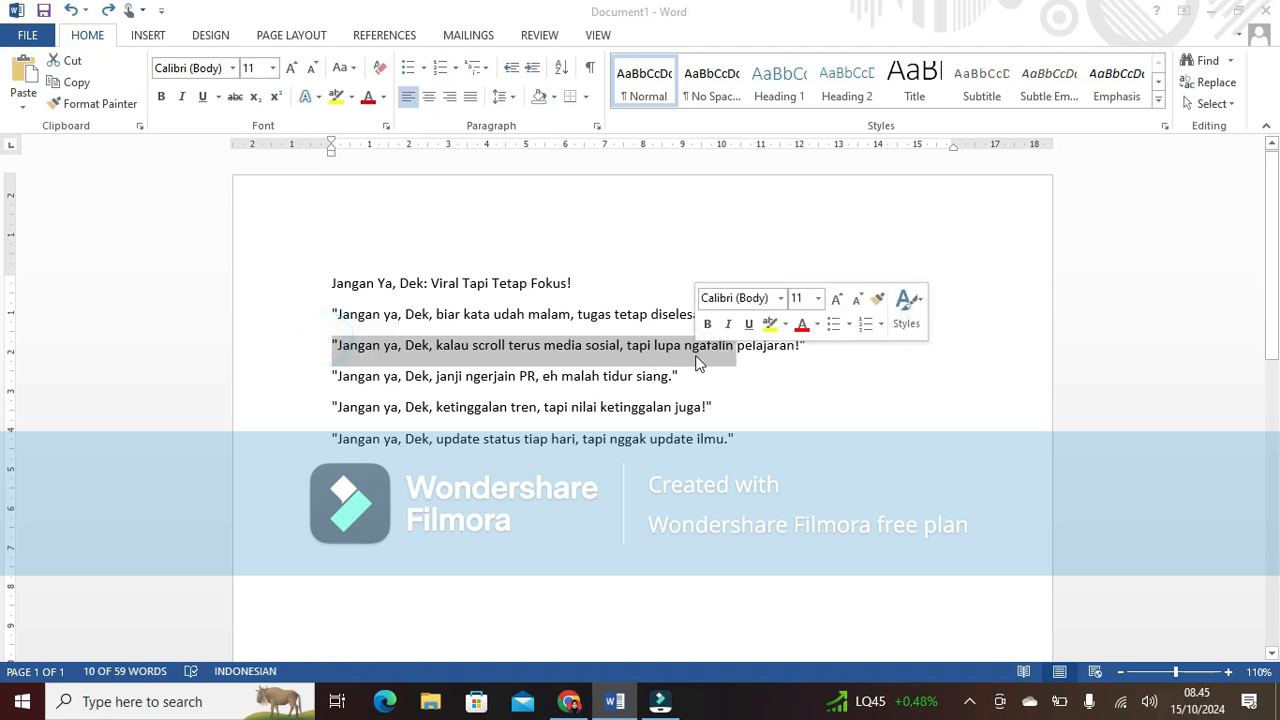
left_click_drag(334, 393, 437, 393)
left_click(335, 379)
left_click_drag(332, 438, 722, 445)
left_click(729, 268)
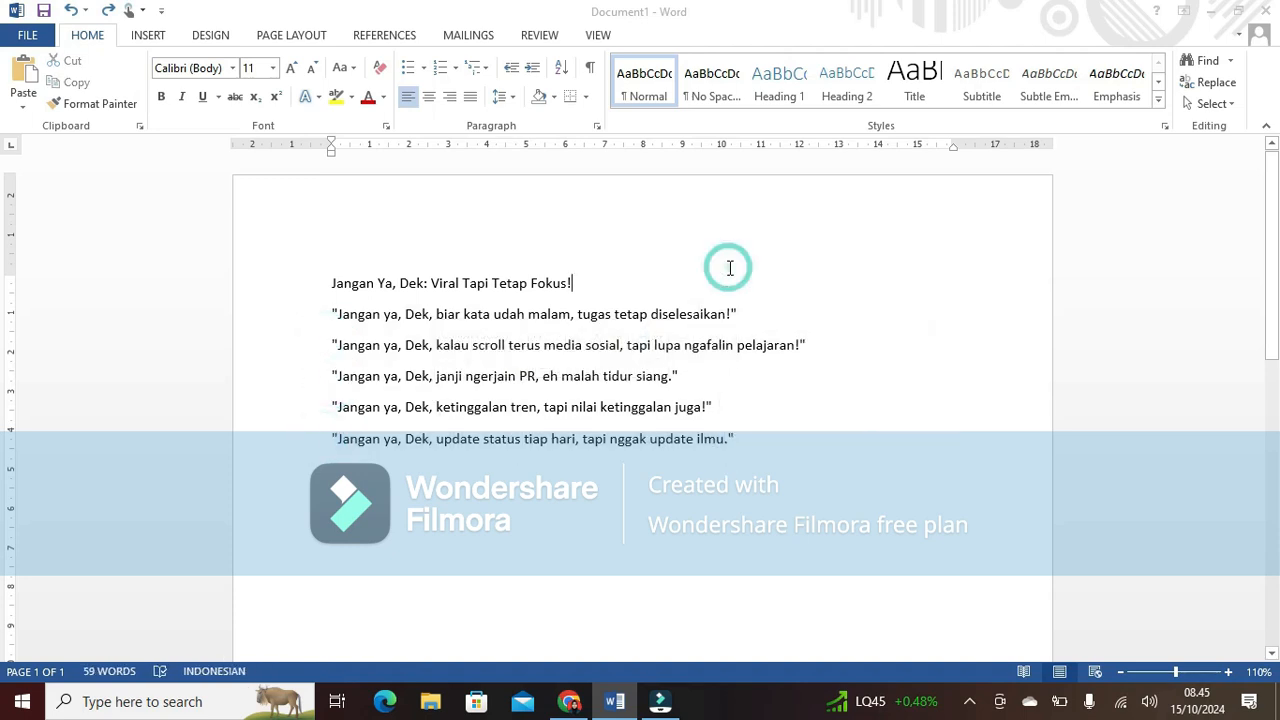
left_click(31, 110)
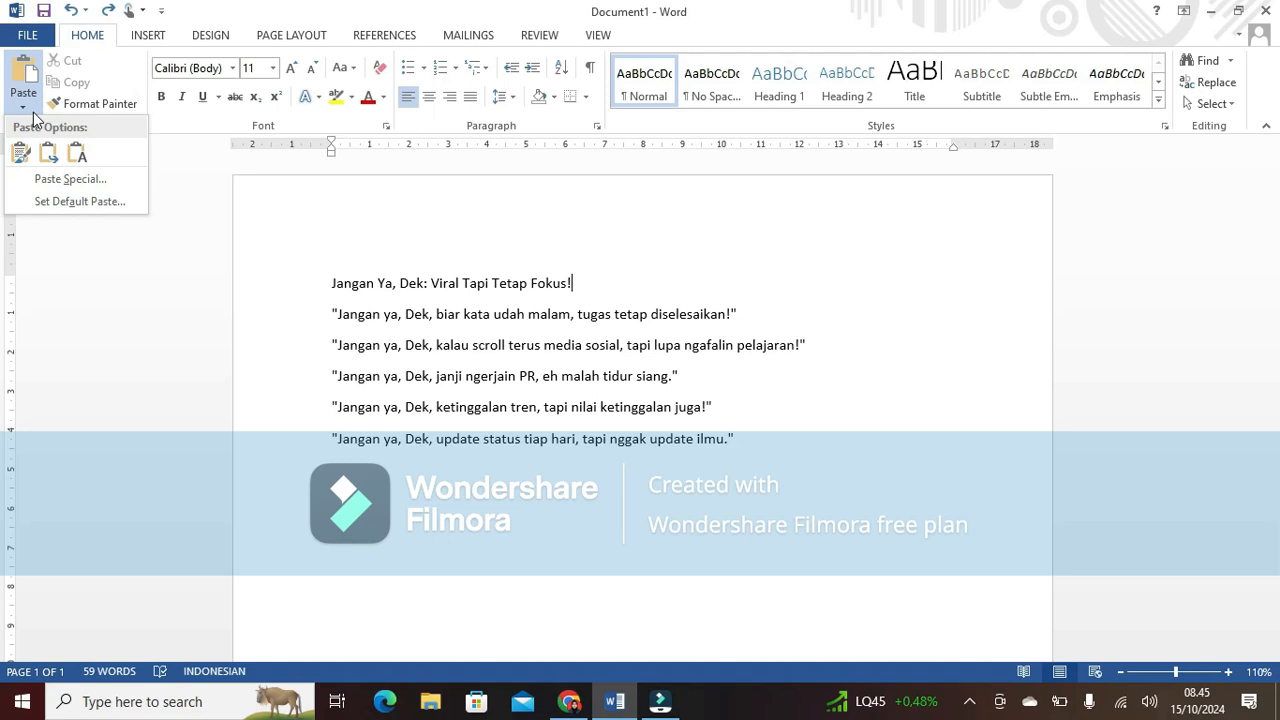
left_click(554, 203)
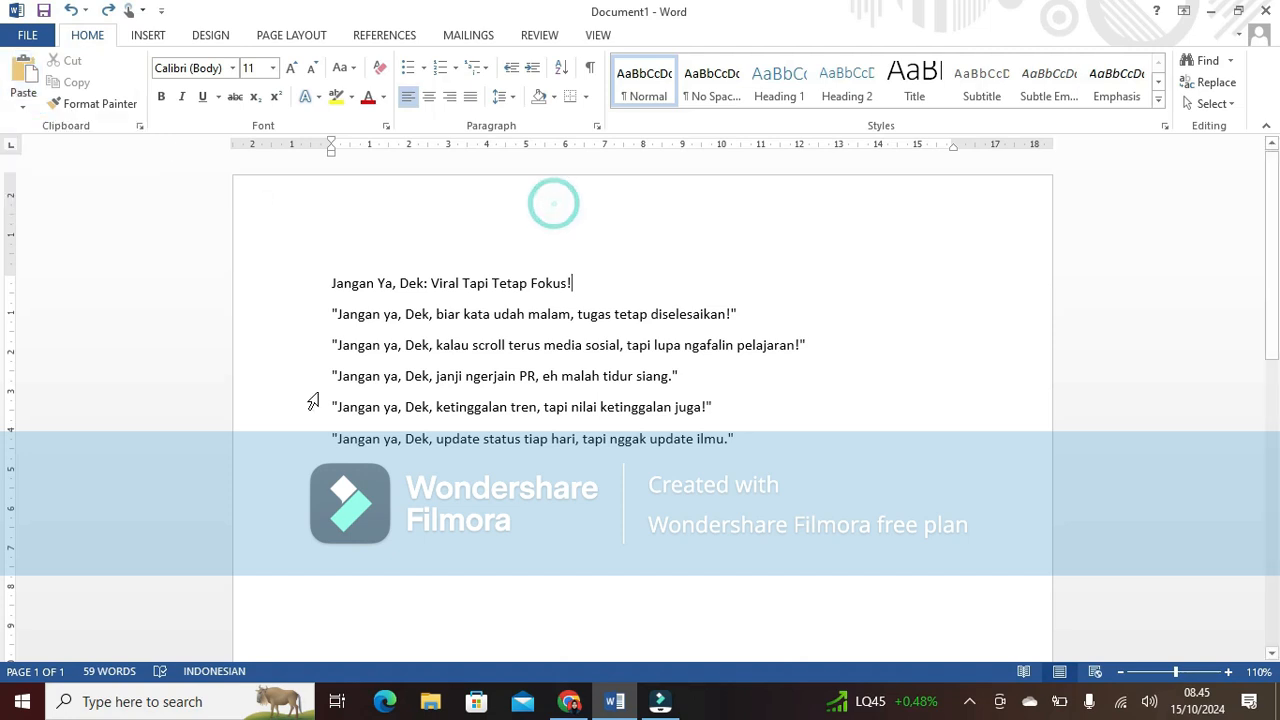
Copy the last sentence, about "update status tiap hari", and paste it below the text with one blank line in between
left_click_drag(314, 445, 736, 452)
key("ctrl+c")
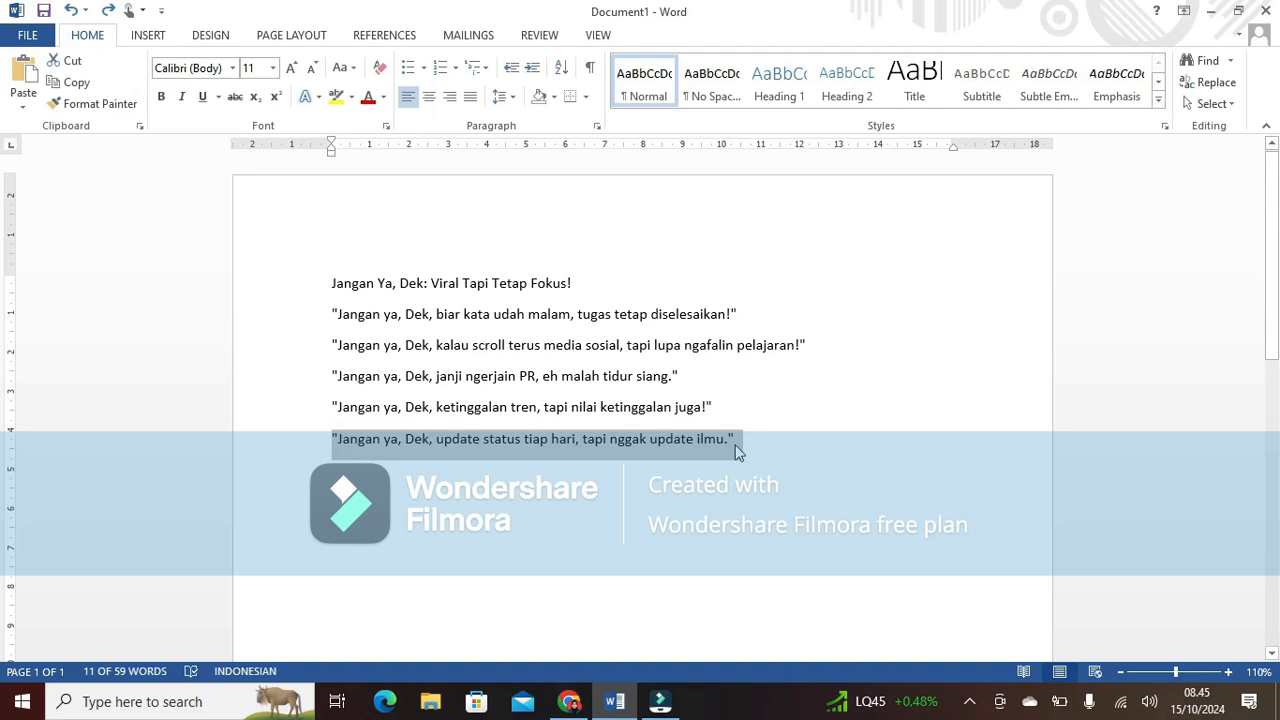
left_click(448, 530)
left_click(836, 466)
key("Return")
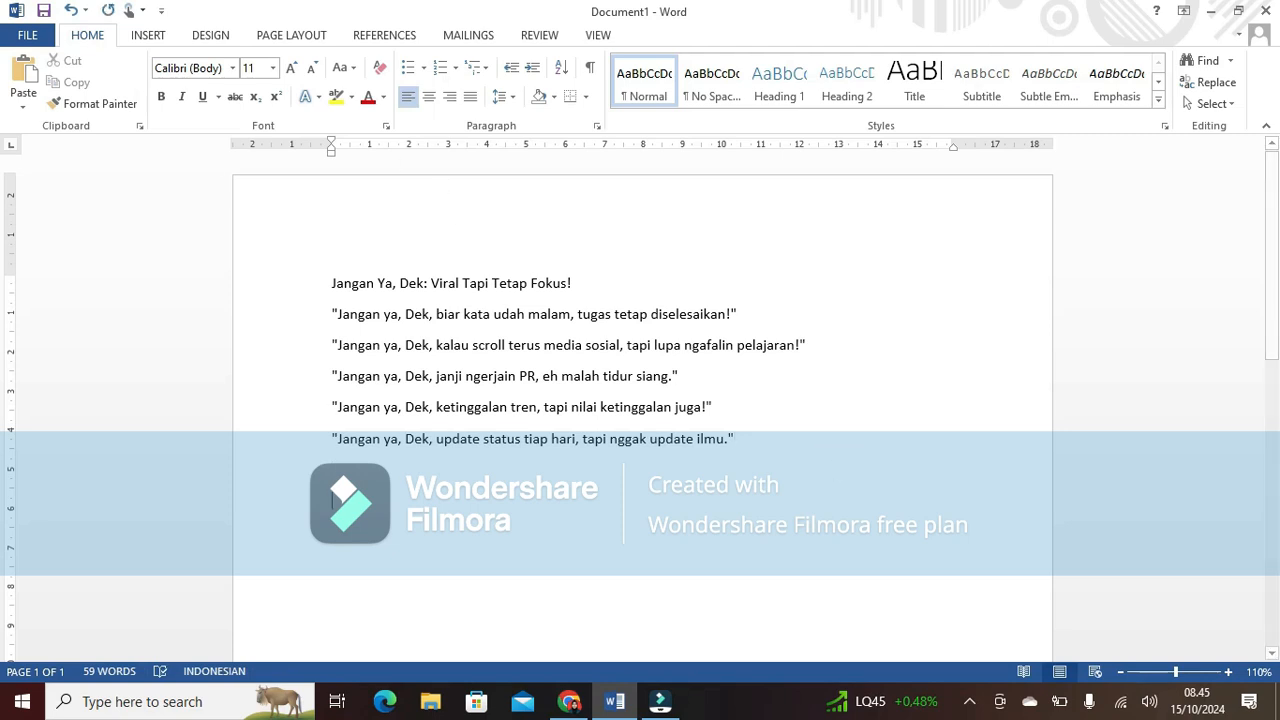
left_click(27, 79)
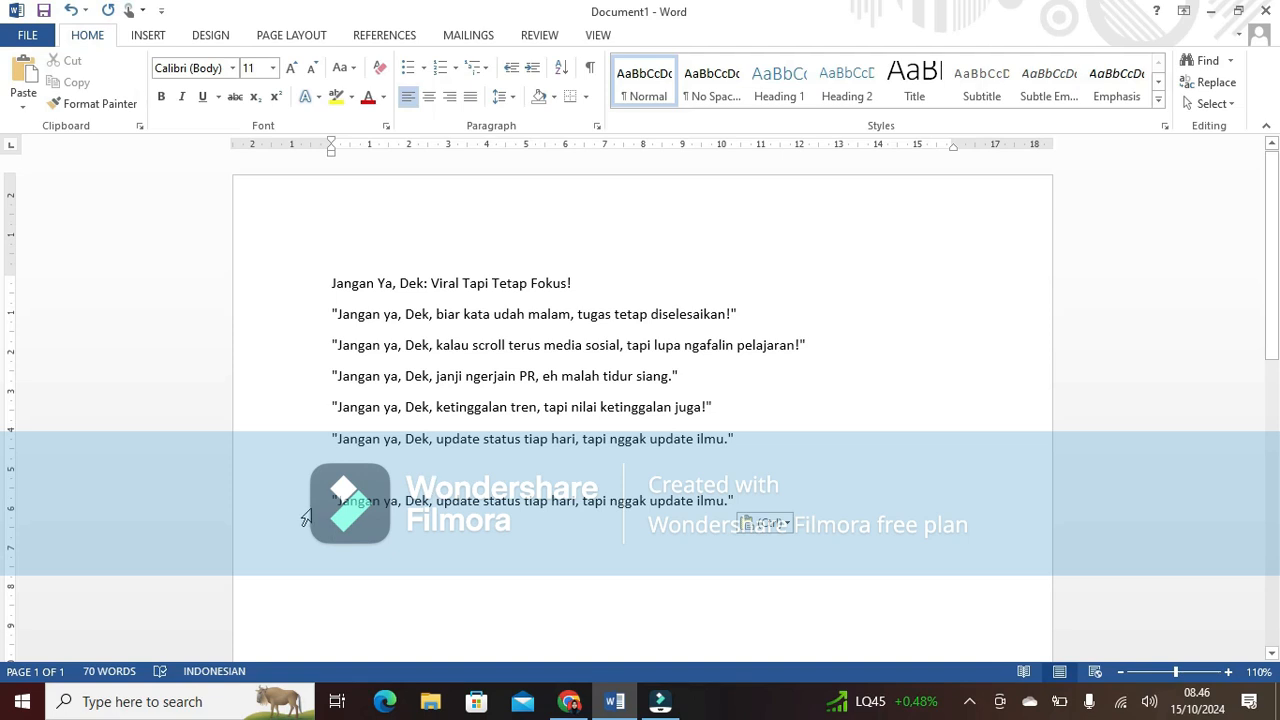
Copy the duplicated sentence at the end and paste it into the blank line directly under the original sentence
left_click_drag(332, 502, 759, 504)
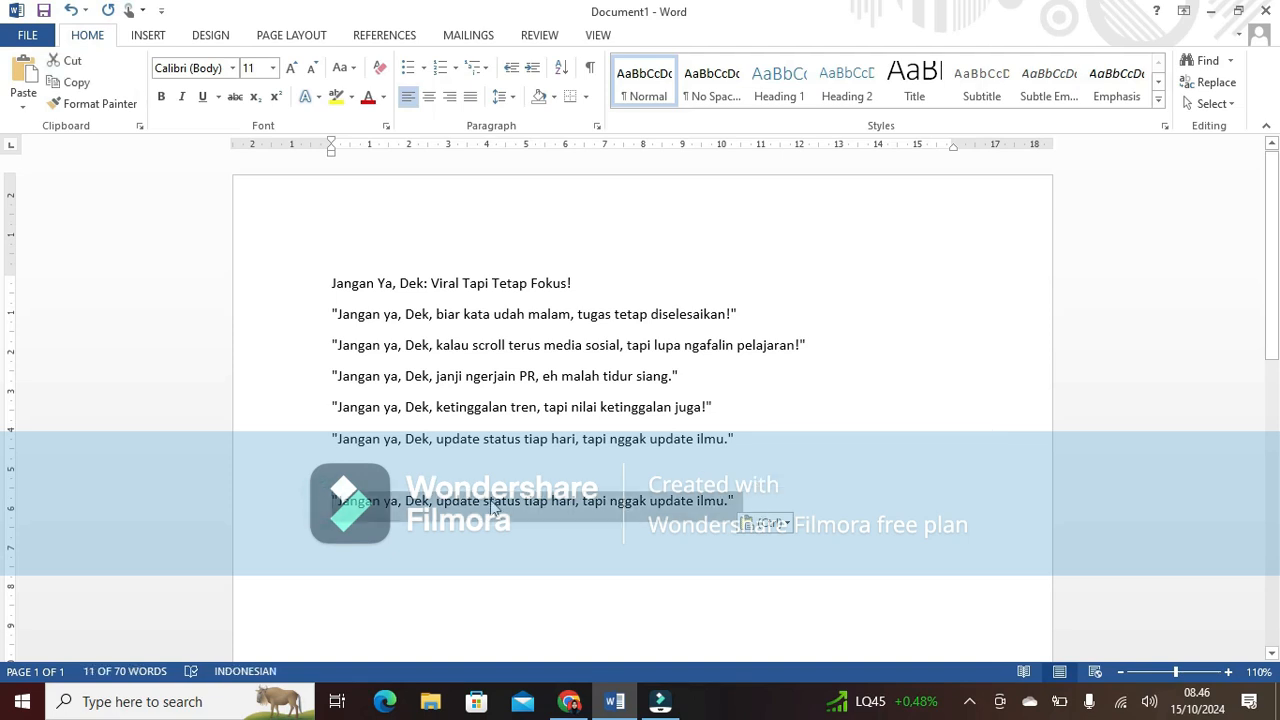
left_click(439, 468)
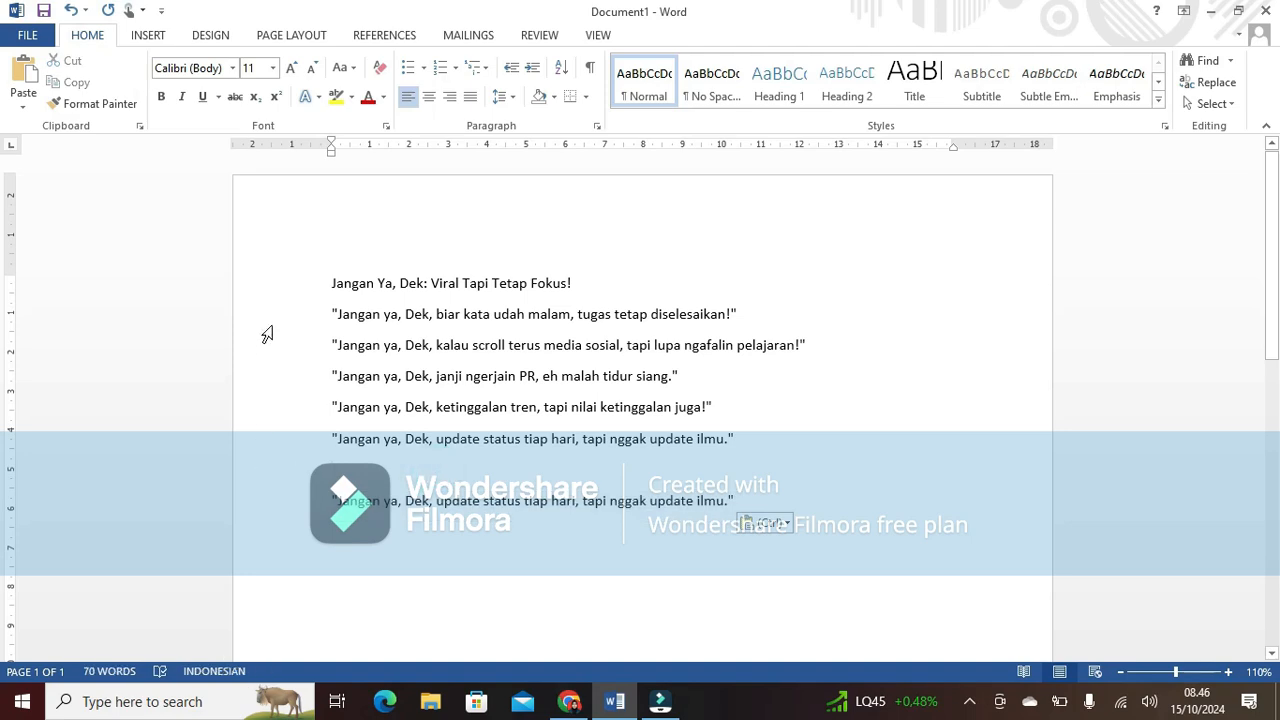
left_click_drag(329, 441, 461, 416)
left_click(311, 475)
left_click_drag(331, 501, 739, 503)
key("ctrl+c")
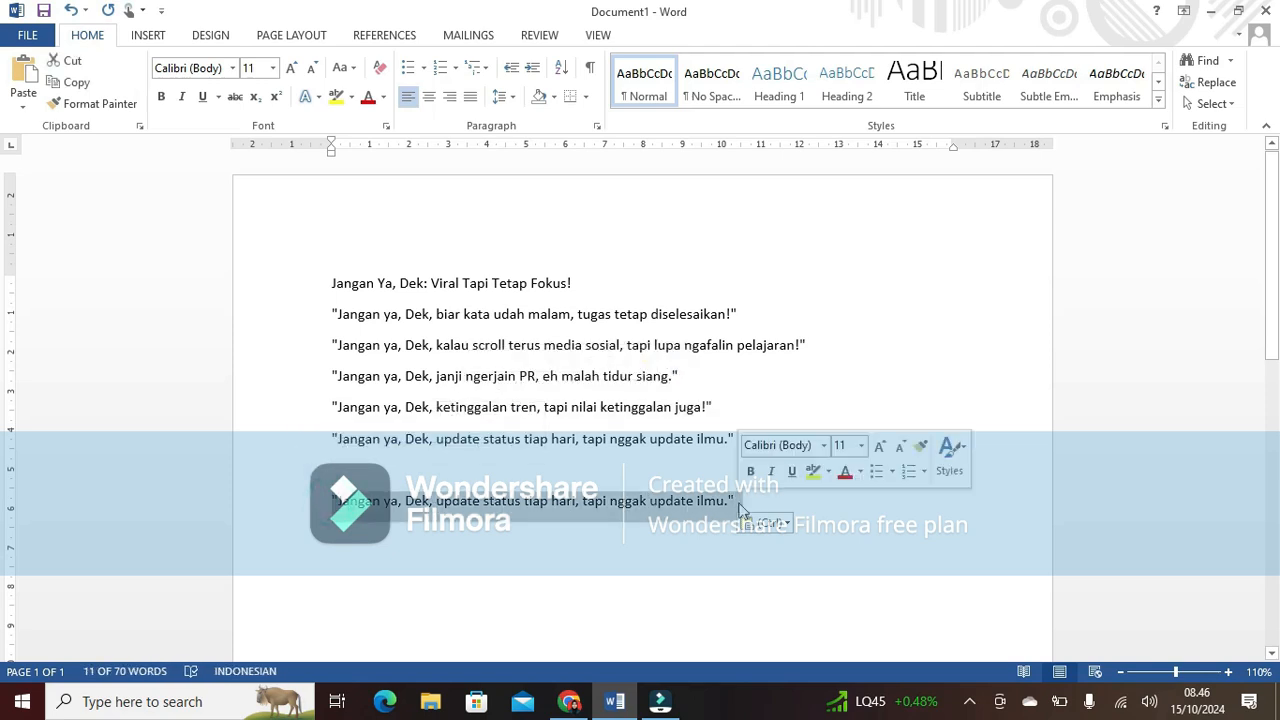
left_click(74, 86)
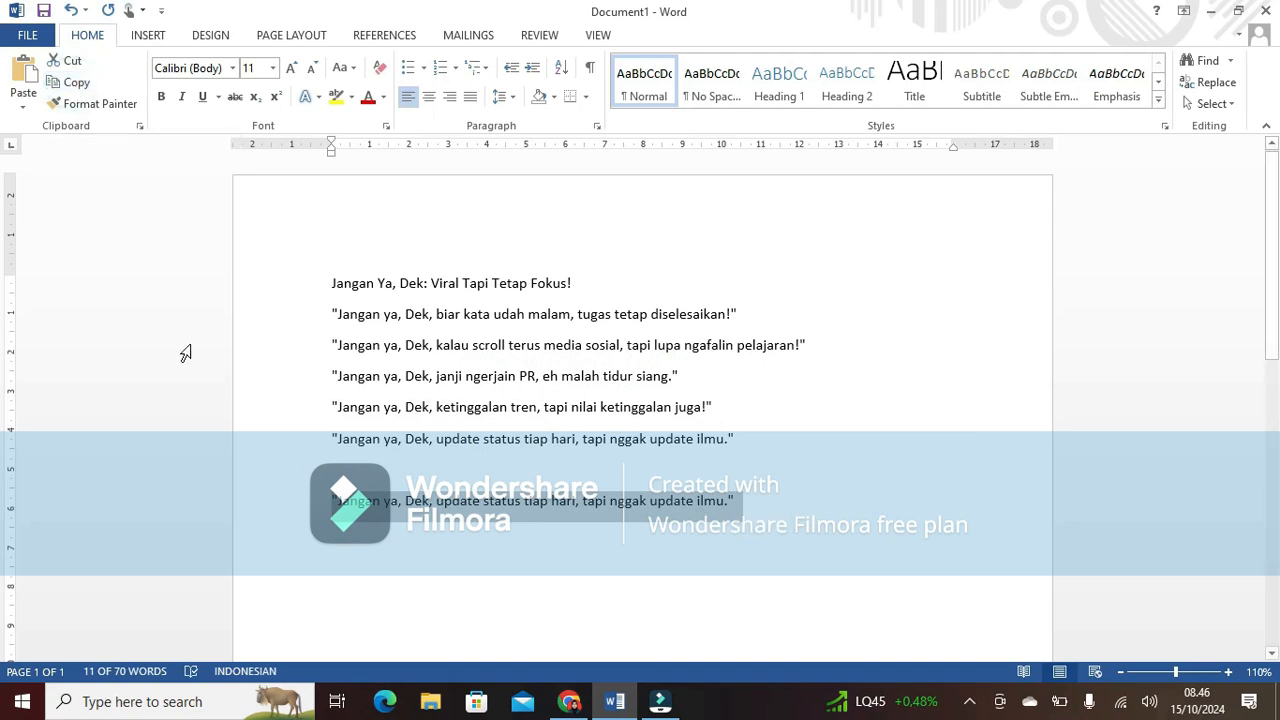
left_click(352, 477)
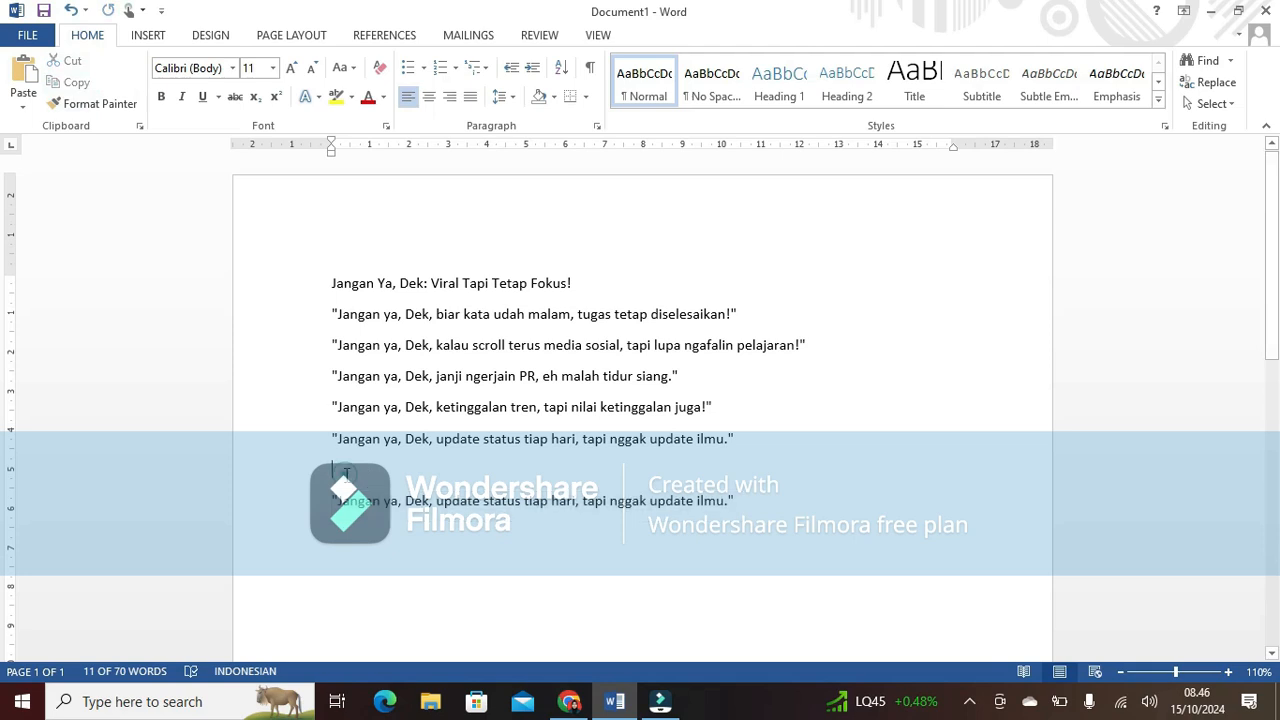
left_click(24, 72)
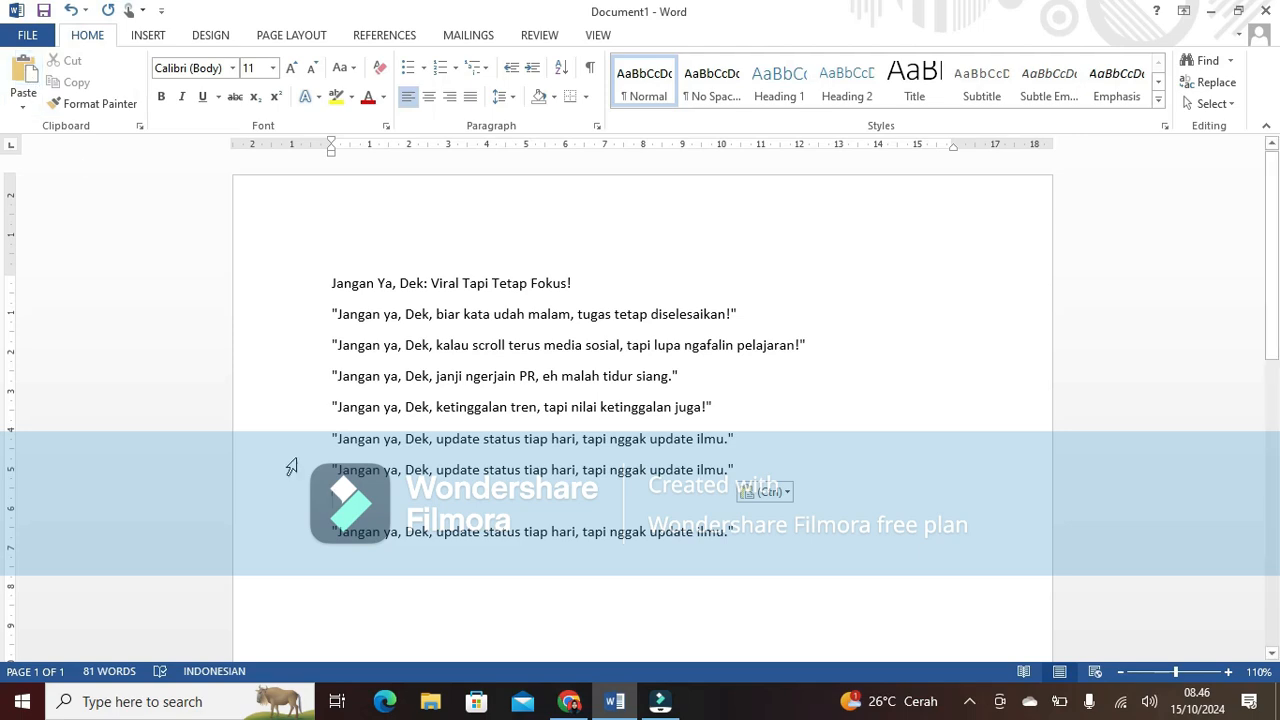
Cut the two duplicate sentences below the original text and paste them back in the same place
left_click_drag(332, 470, 742, 531)
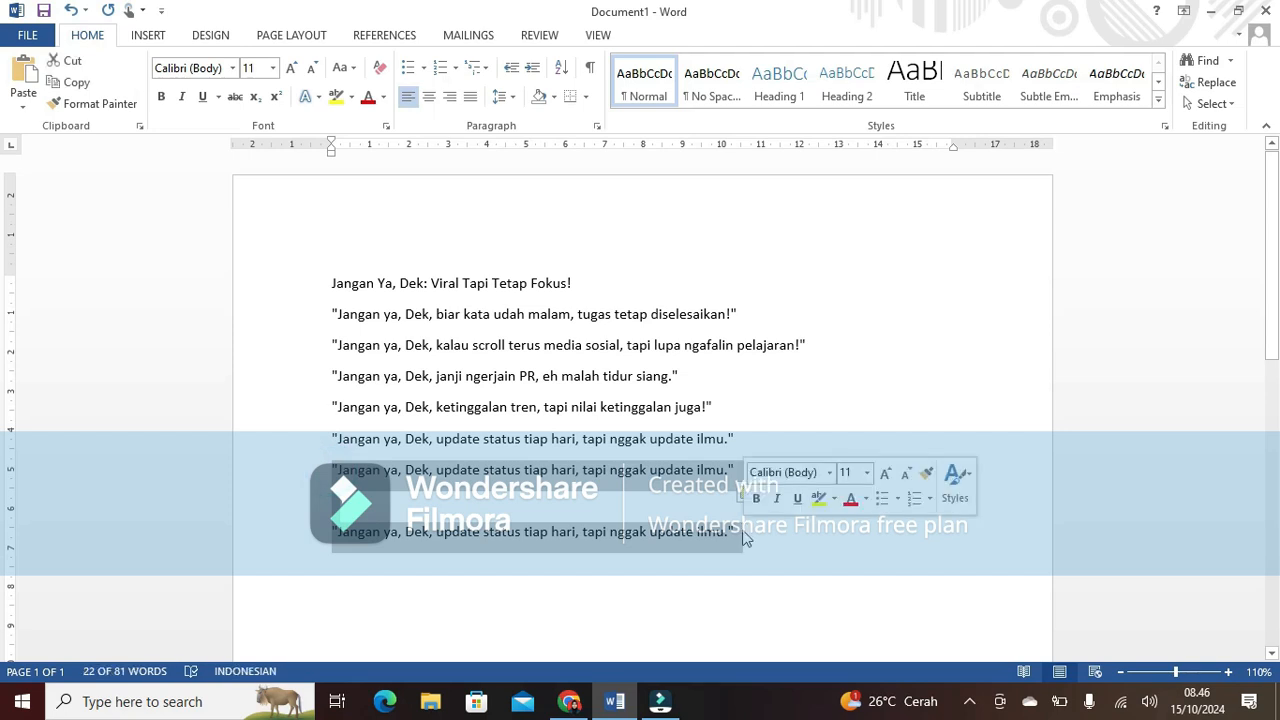
left_click(742, 531)
left_click_drag(326, 468, 744, 472)
left_click_drag(727, 518, 744, 531)
key("ctrl+c")
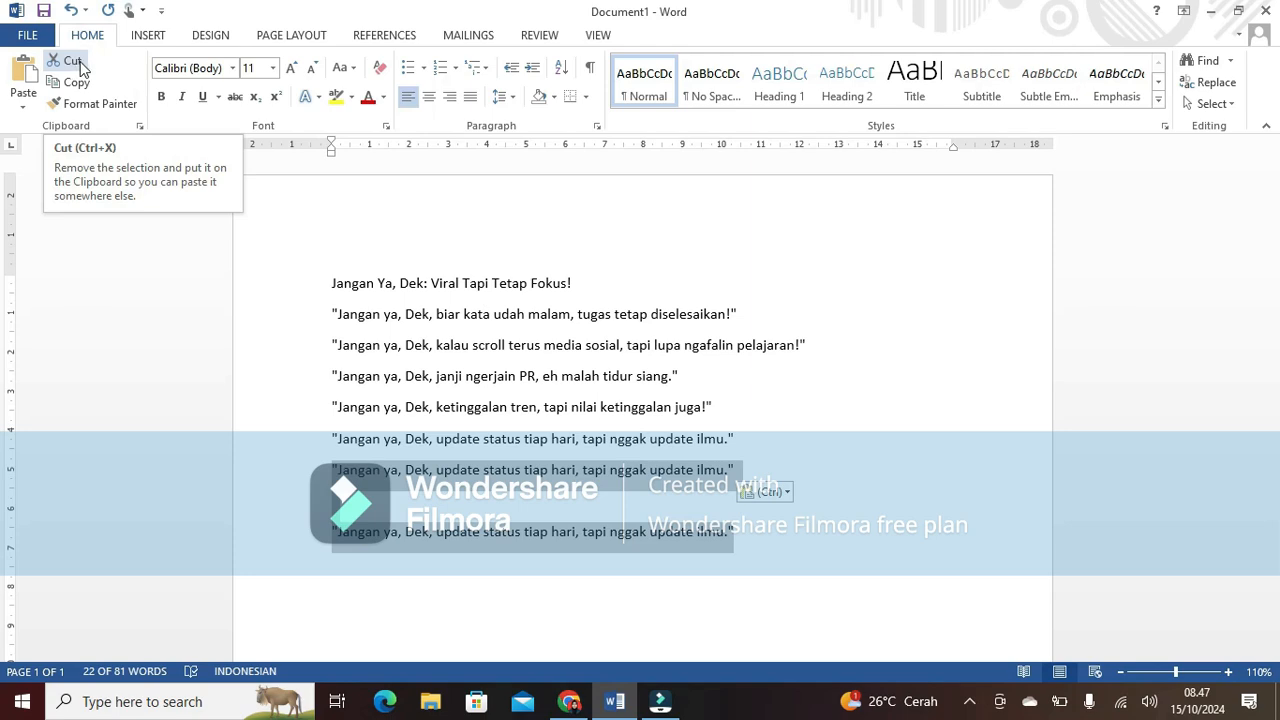
left_click(72, 61)
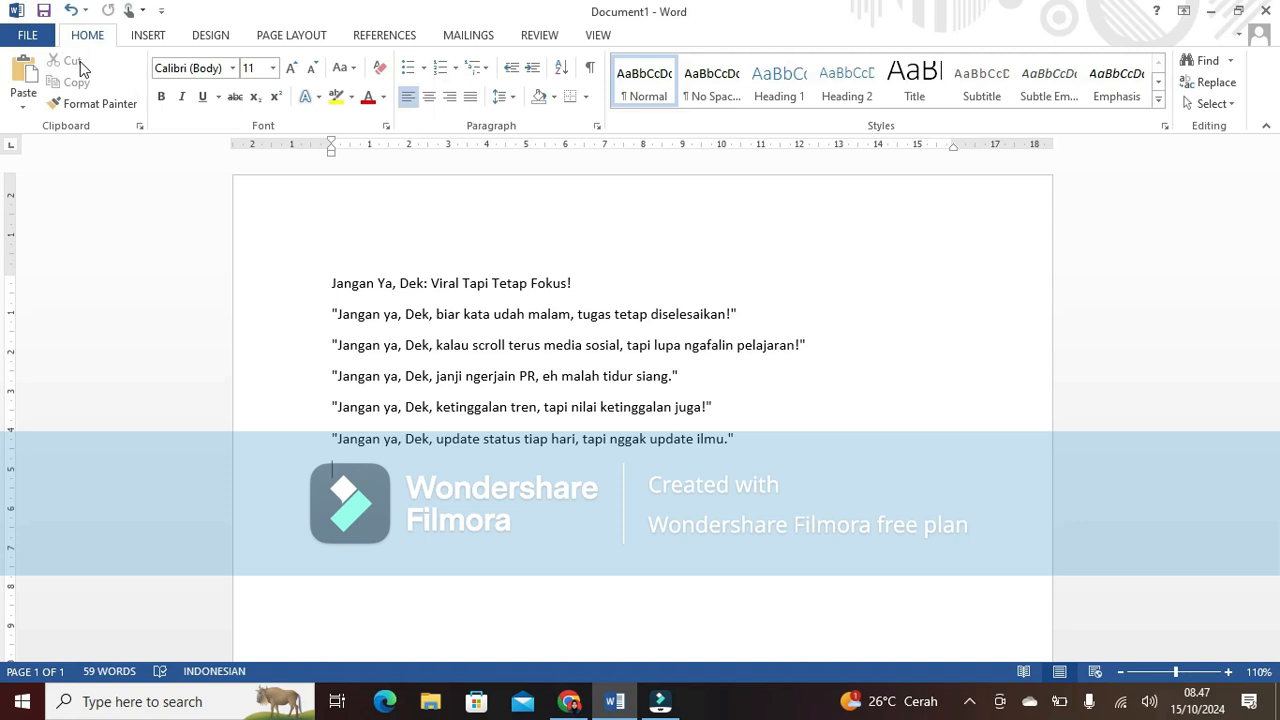
left_click(27, 80)
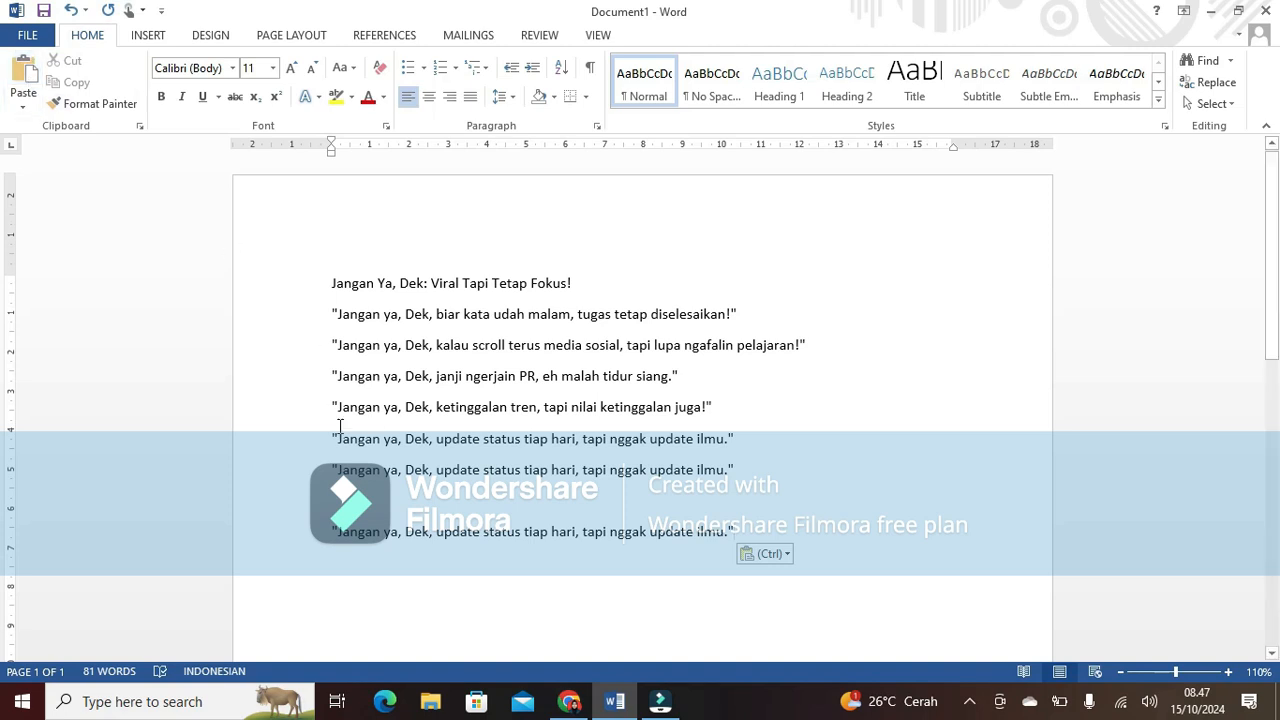
Delete both duplicate sentences and the blank lines below the original last sentence
left_click_drag(333, 463, 806, 556)
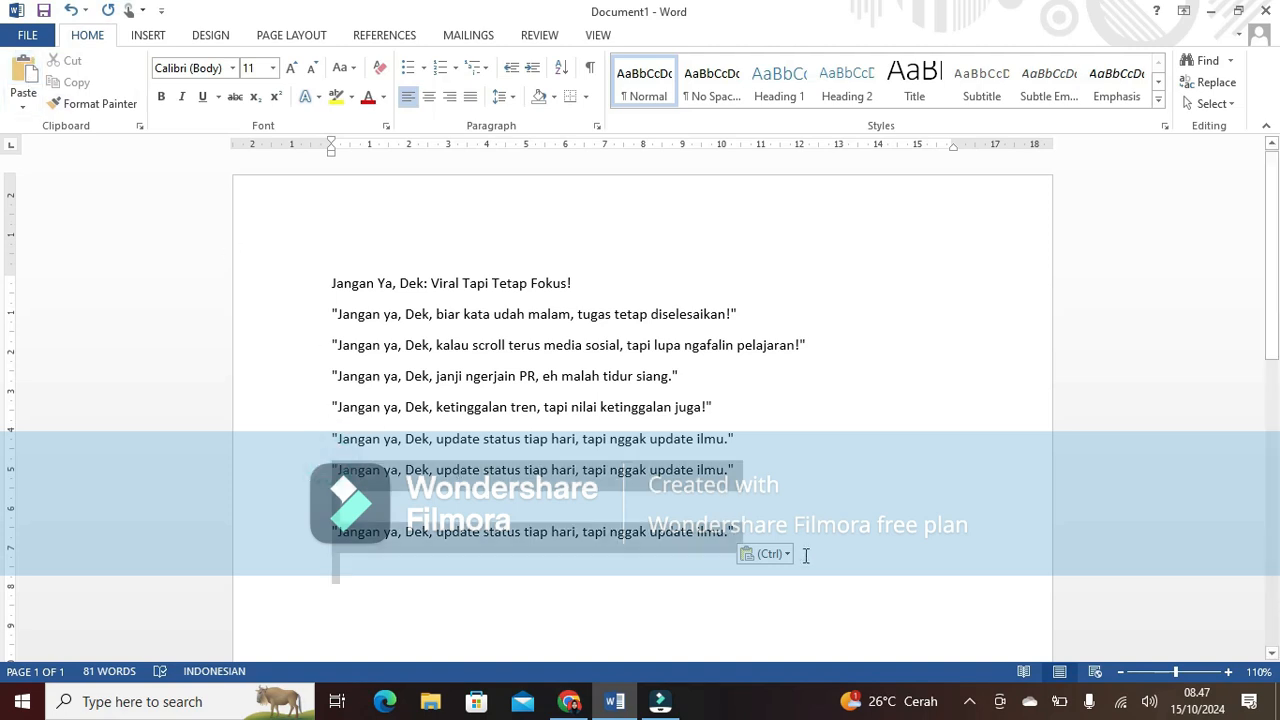
key("BackSpace")
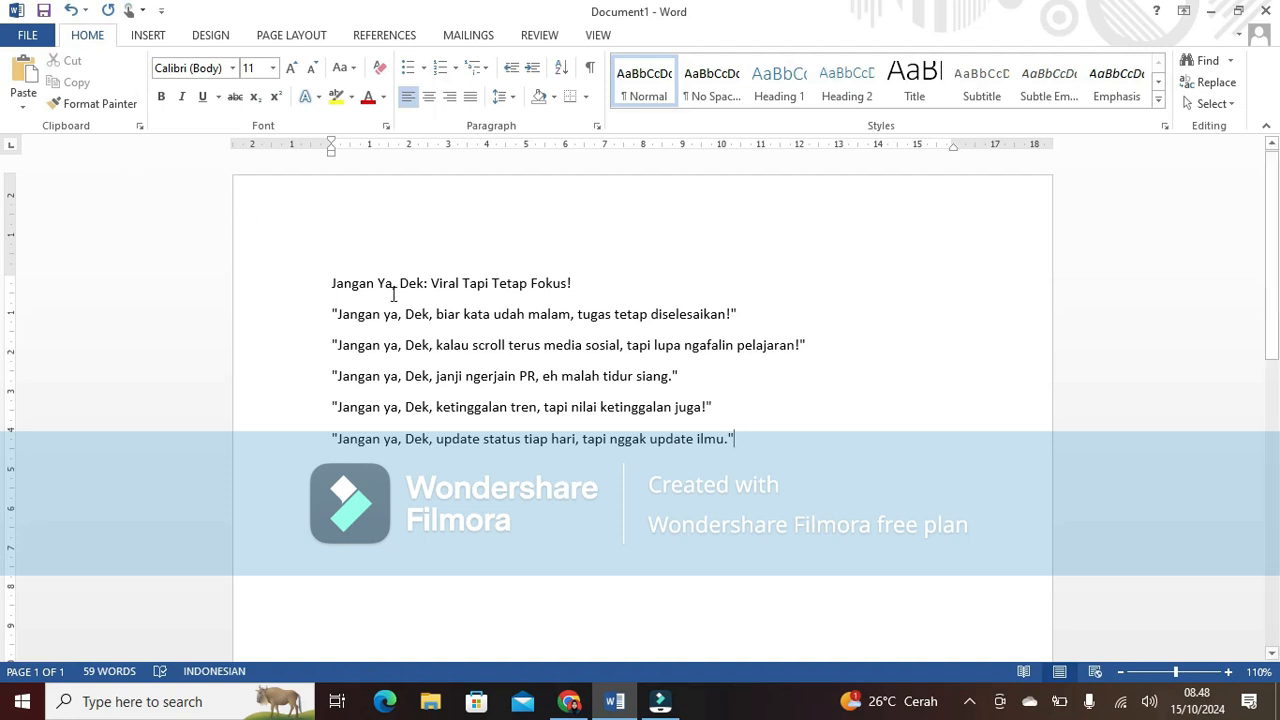
Try the Impact font on the title line "Jangan Ya, Dek: Viral Tapi Tetap Fokus!", and set it to Segoe UI Semibold instead
left_click_drag(324, 282, 594, 282)
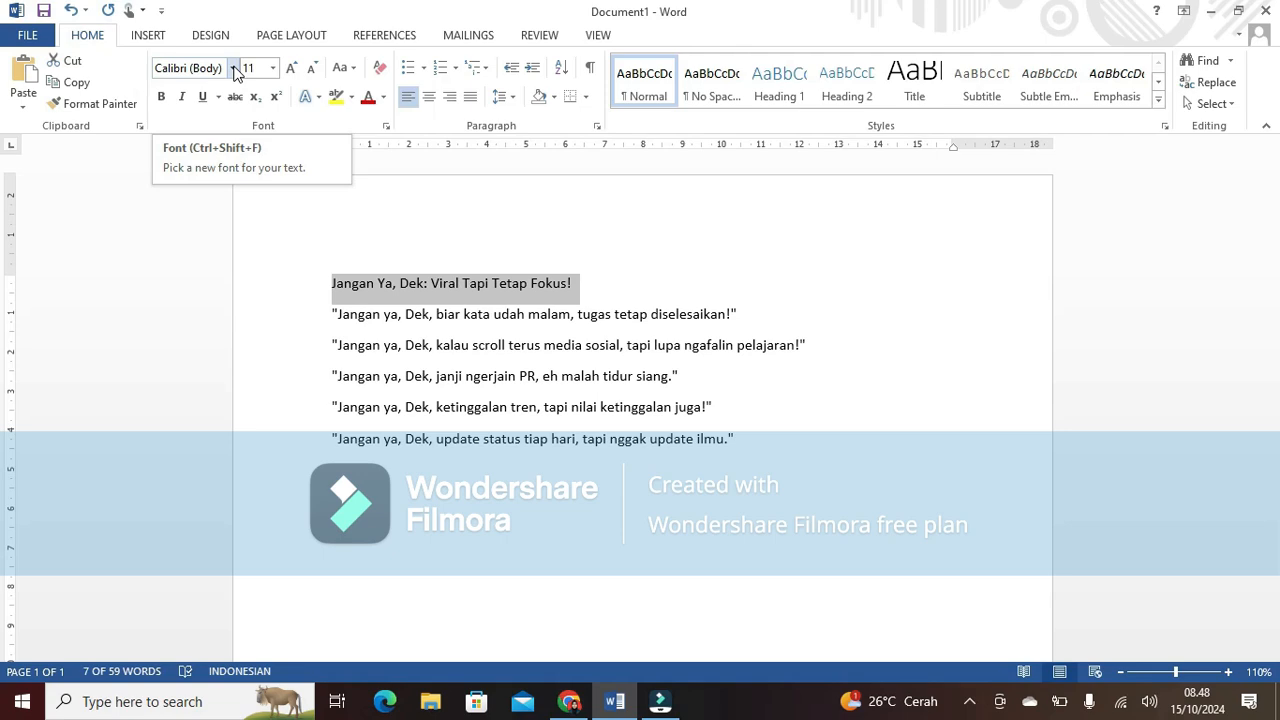
left_click(234, 68)
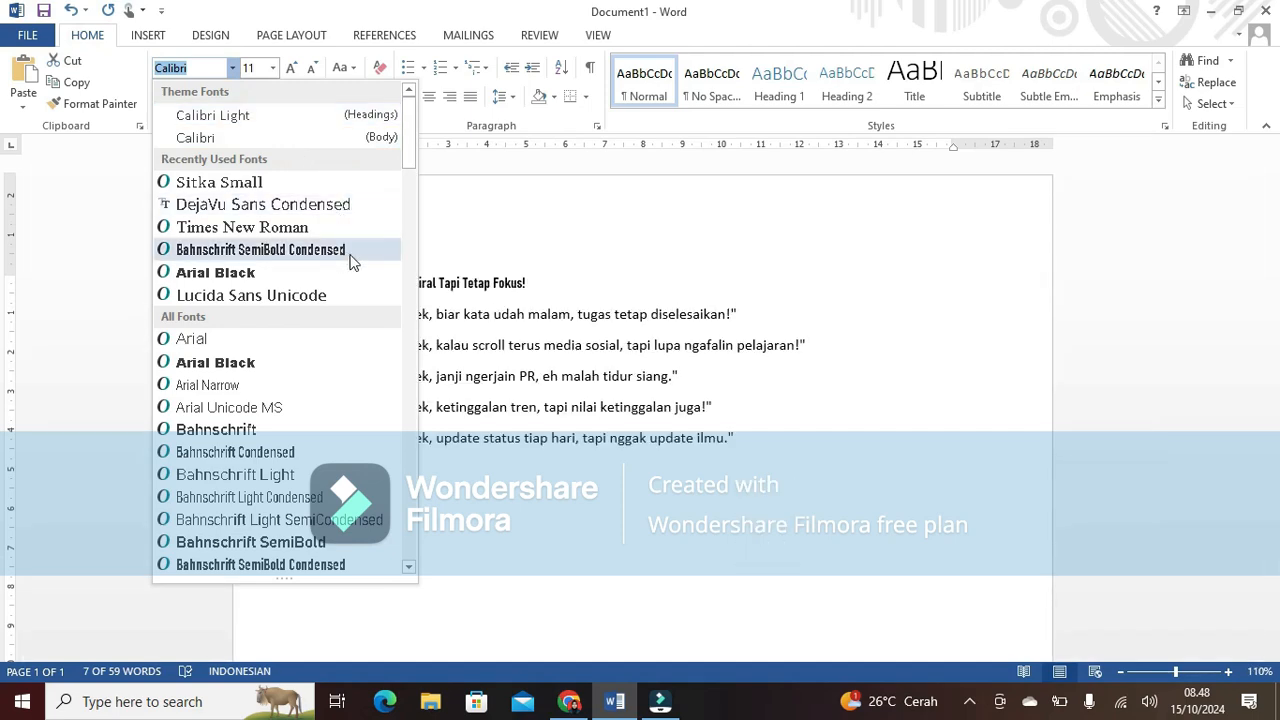
left_click_drag(409, 154, 413, 328)
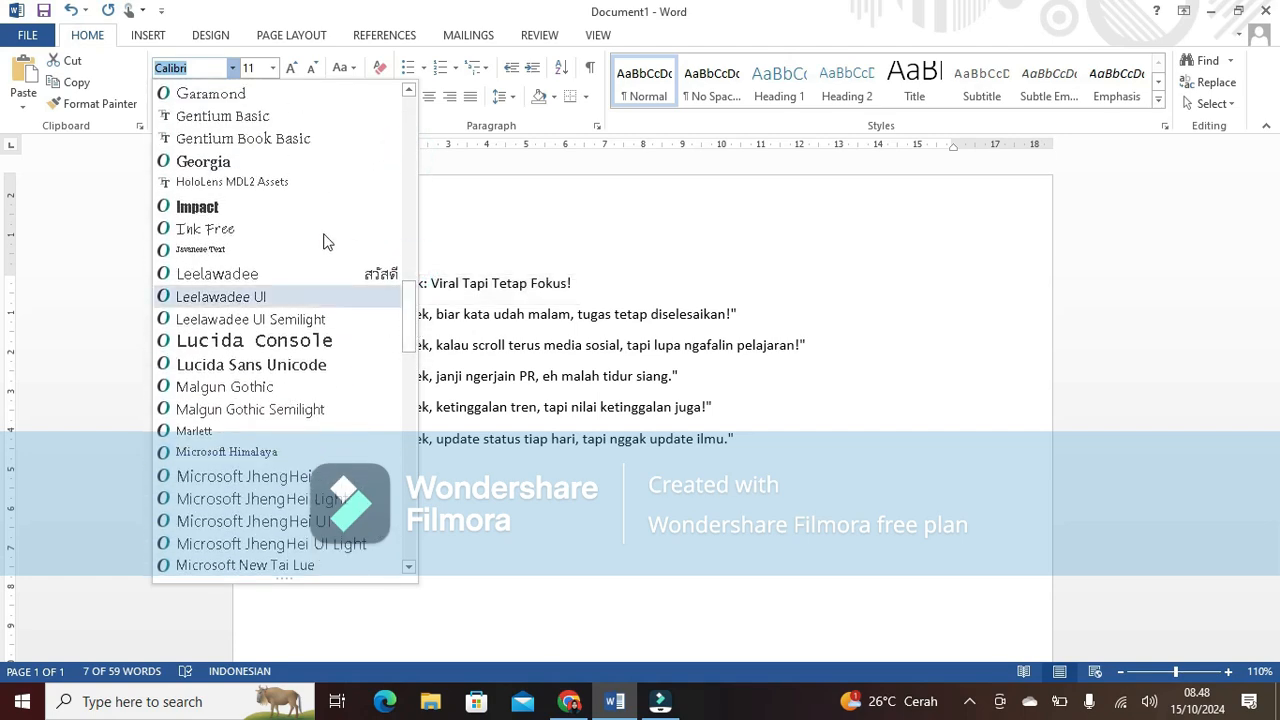
left_click(300, 210)
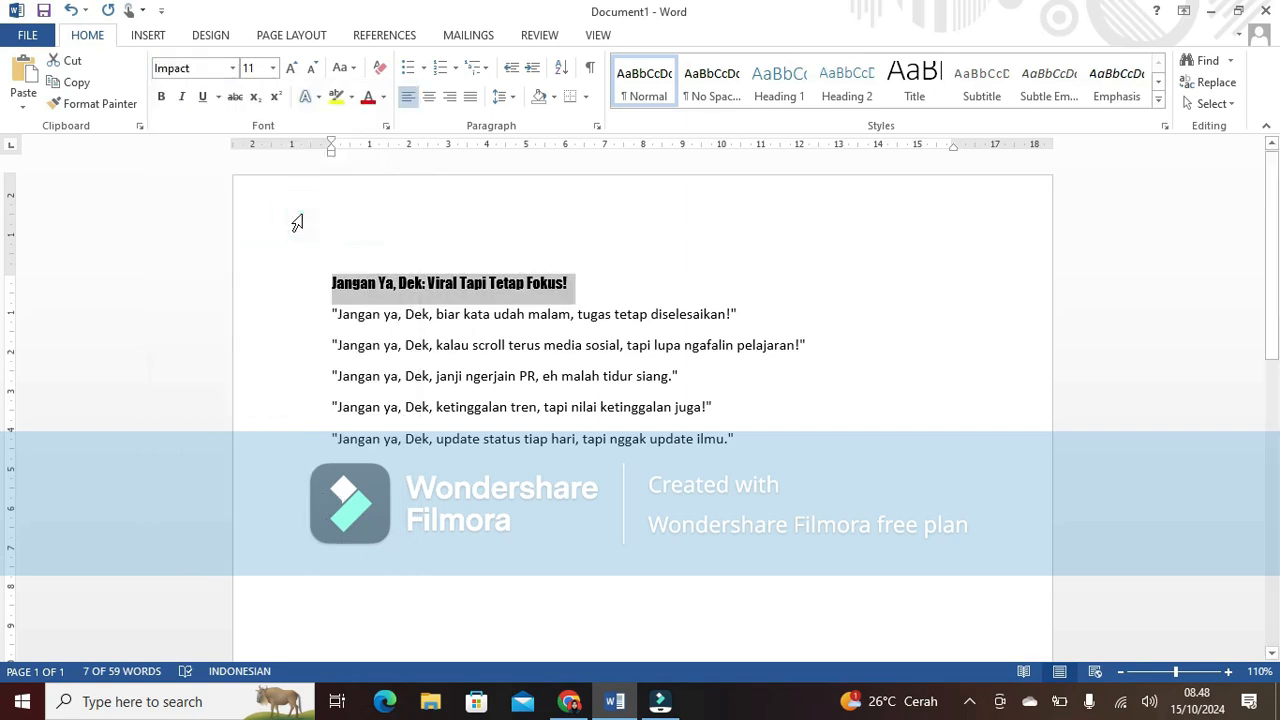
left_click(232, 68)
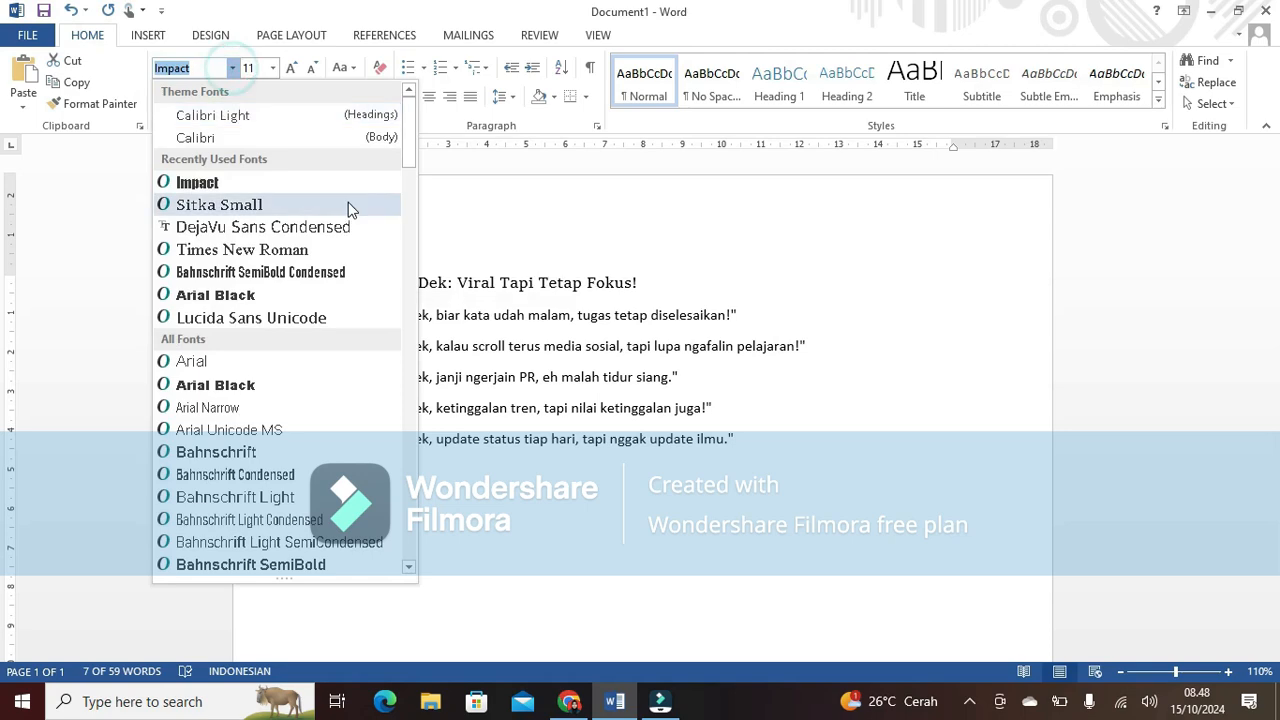
left_click_drag(406, 157, 412, 497)
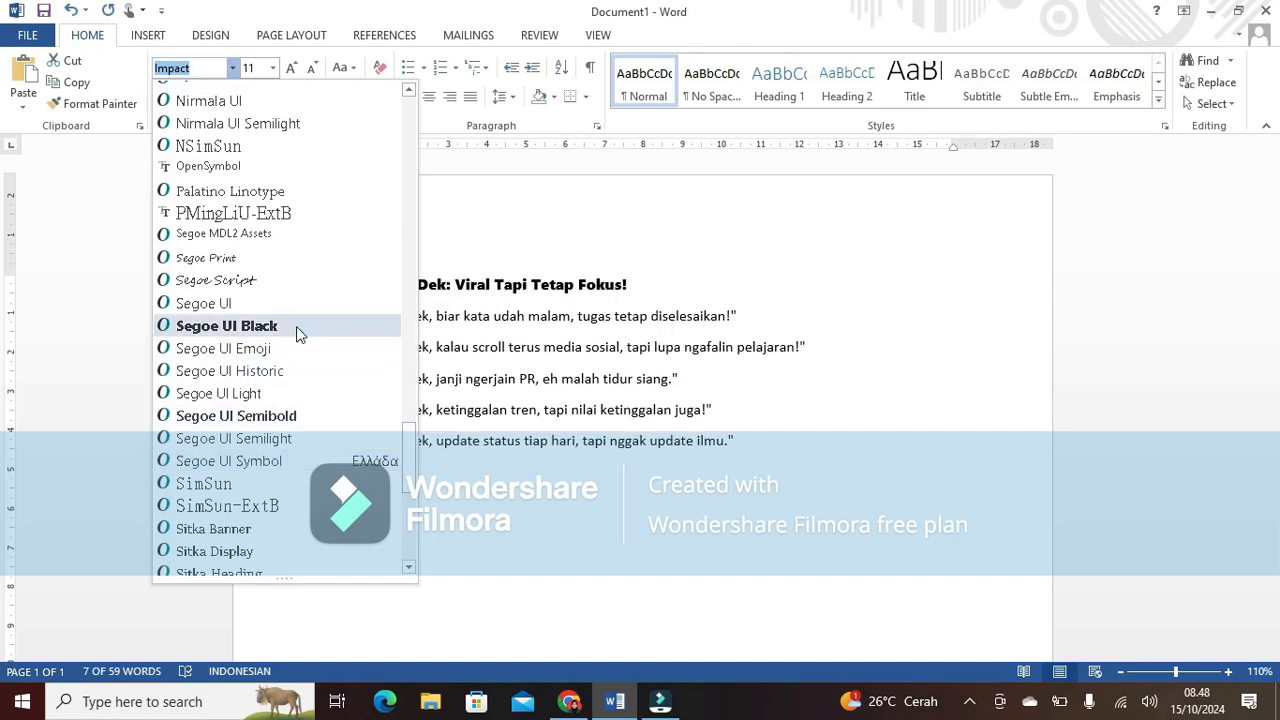
left_click(297, 419)
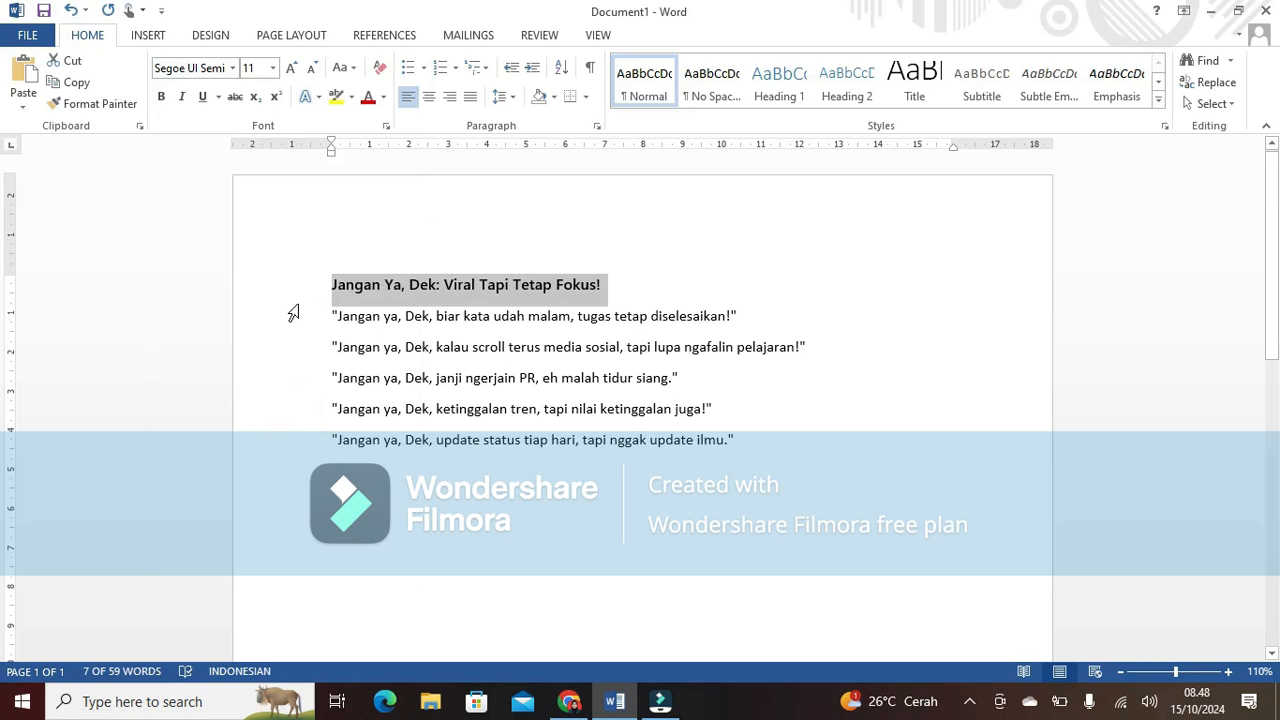
Set the font of the five quoted sentences below the title to Times New Roman
left_click_drag(328, 316, 771, 443)
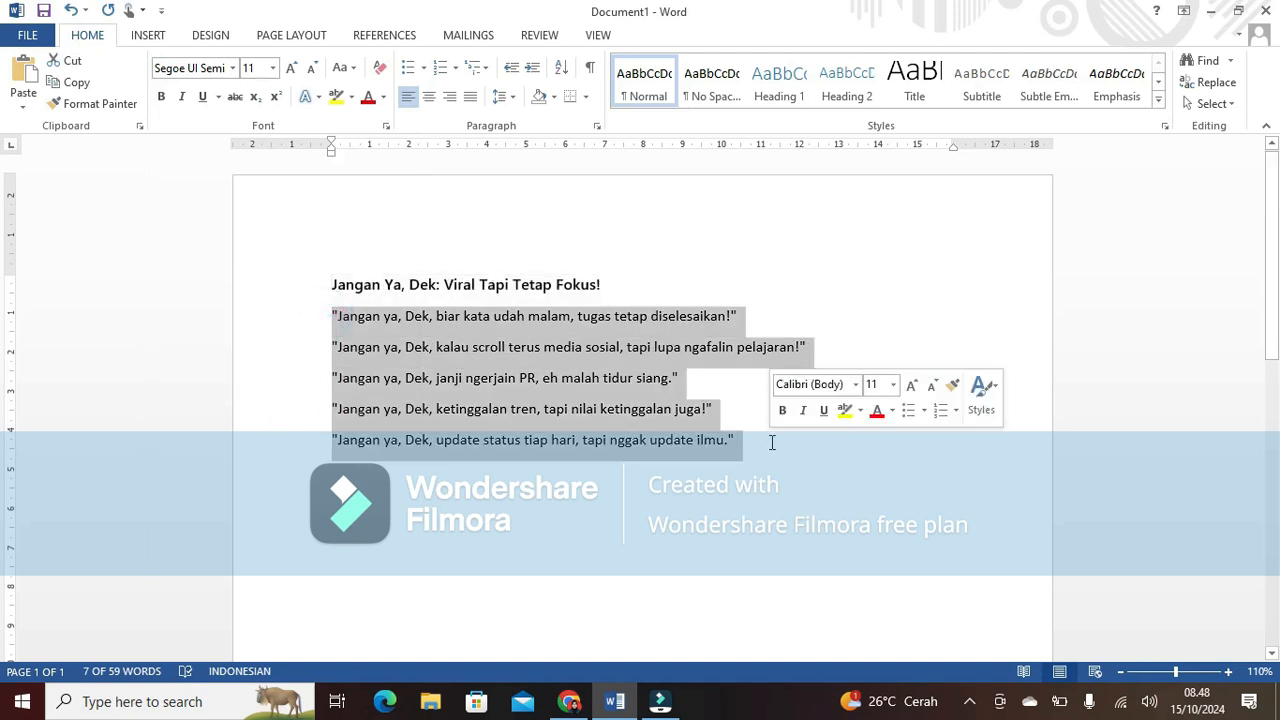
left_click(207, 67)
type("ti")
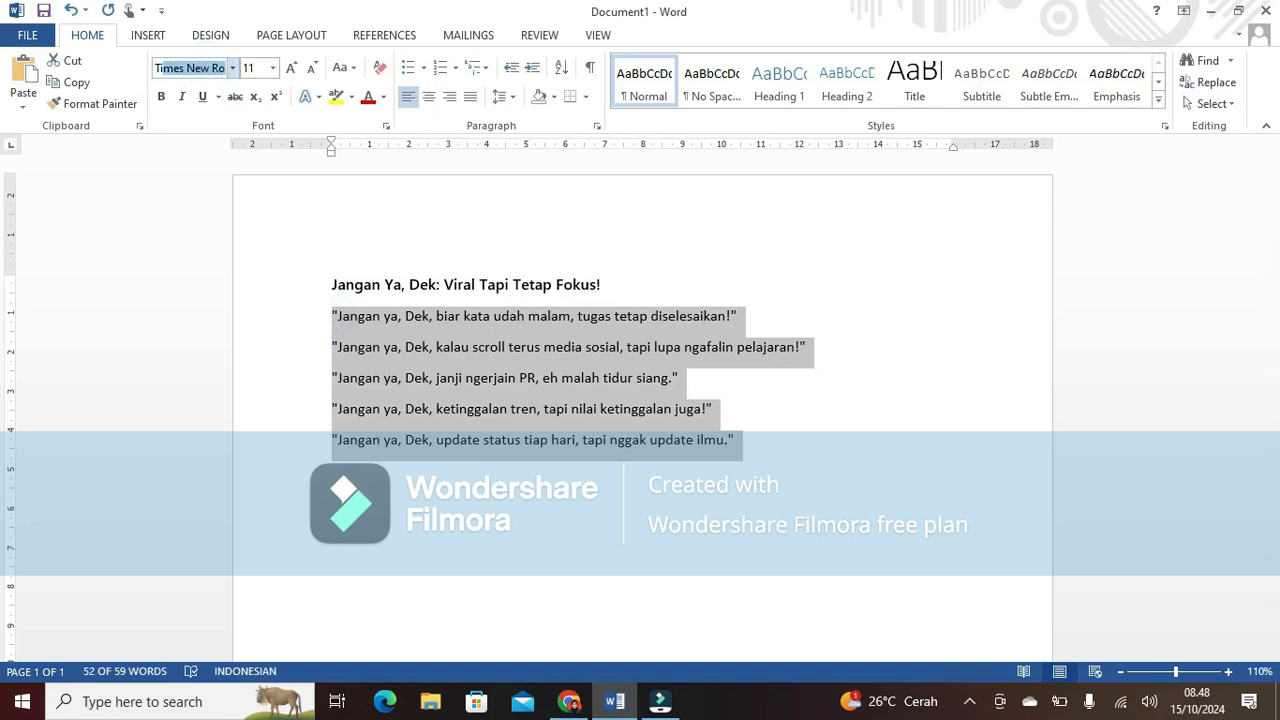
key("Return")
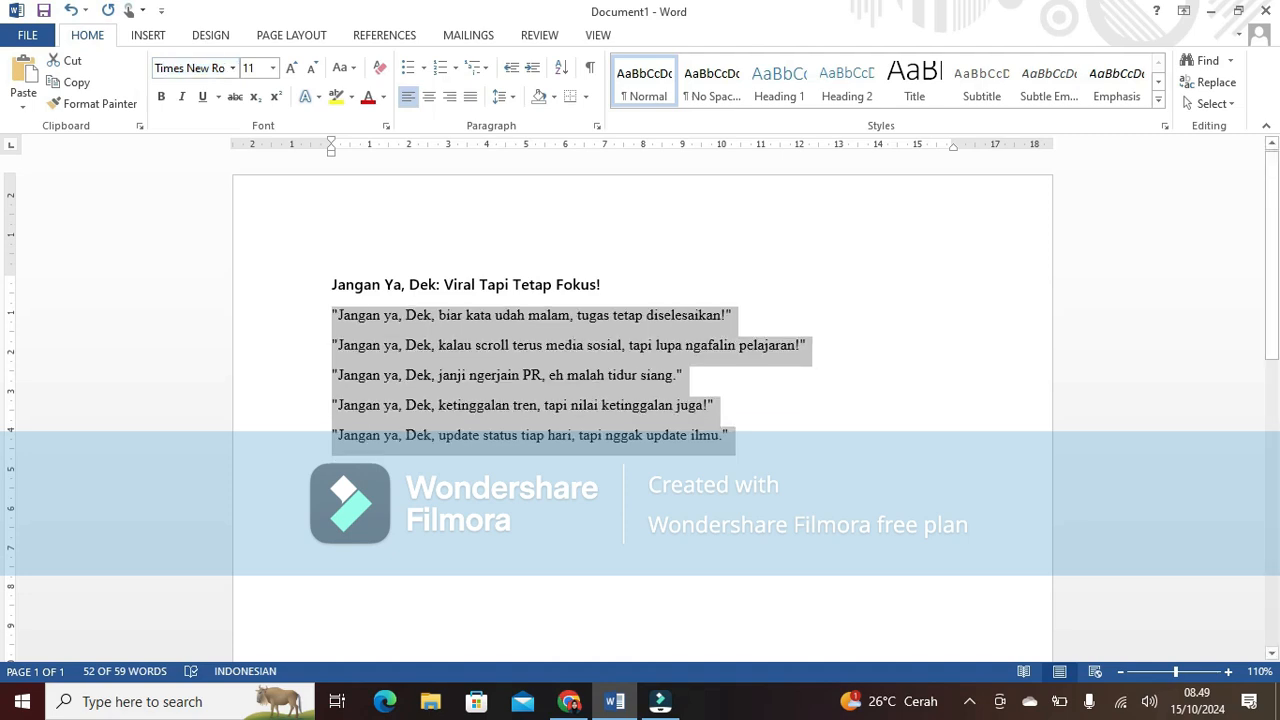
left_click(385, 272)
left_click(313, 287)
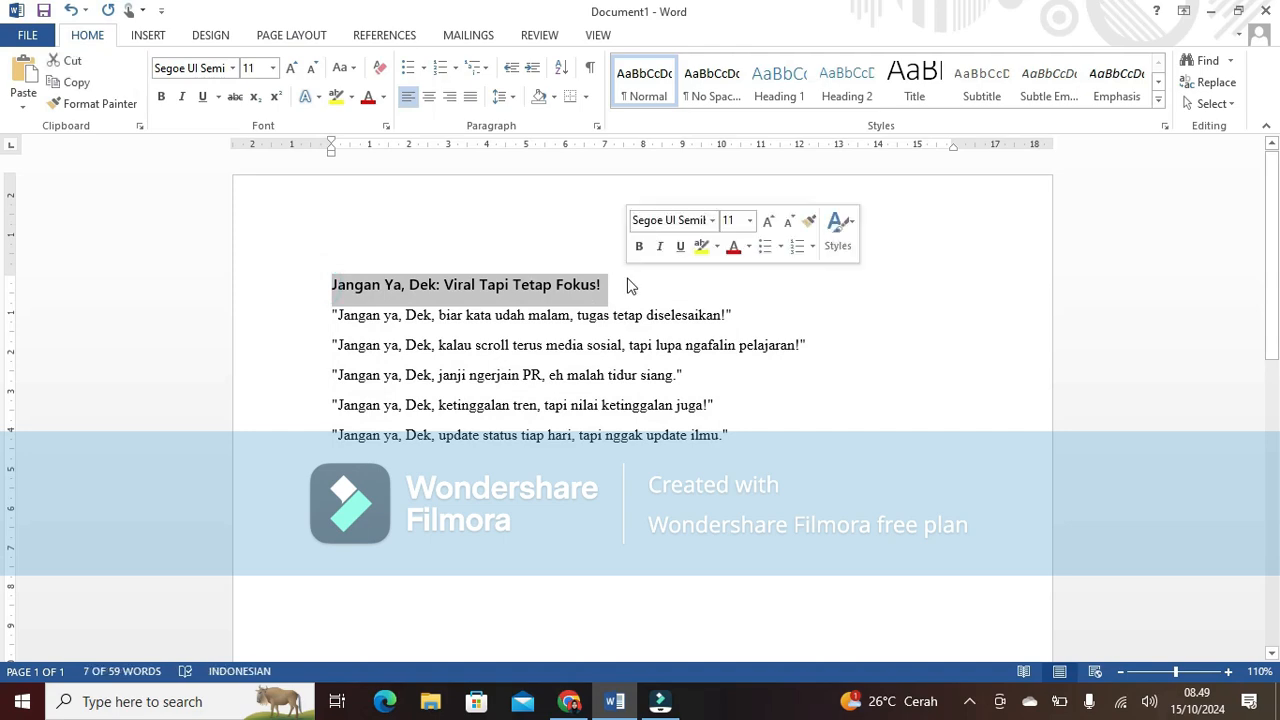
left_click(616, 318)
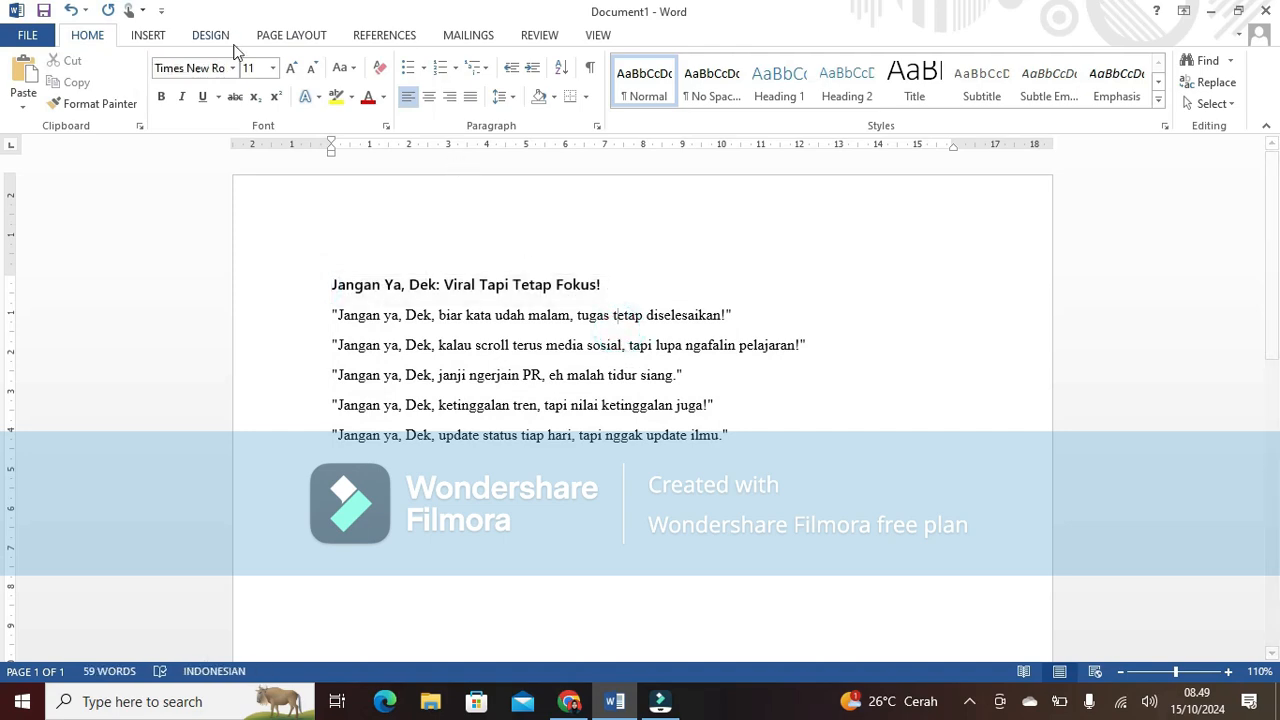
left_click(588, 286)
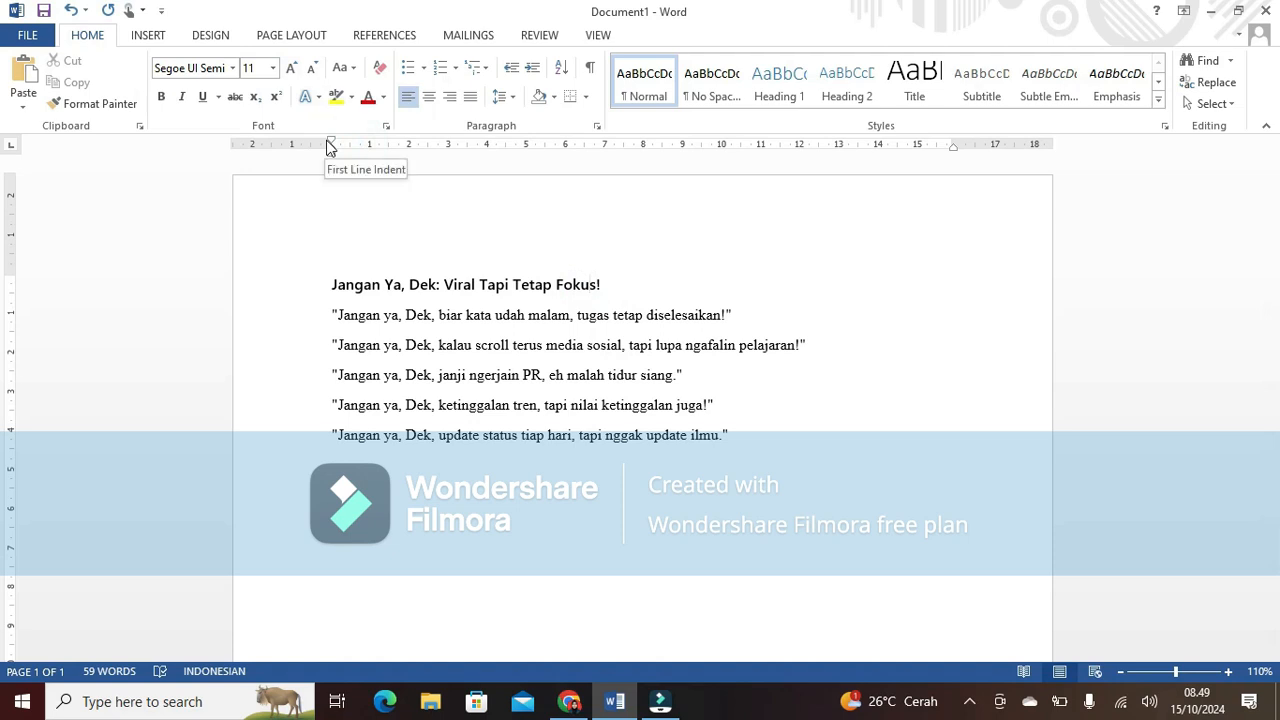
Set the font size of the title line "Jangan Ya, Dek: Viral Tapi Tetap Fokus!" to 14
left_click_drag(331, 288, 626, 286)
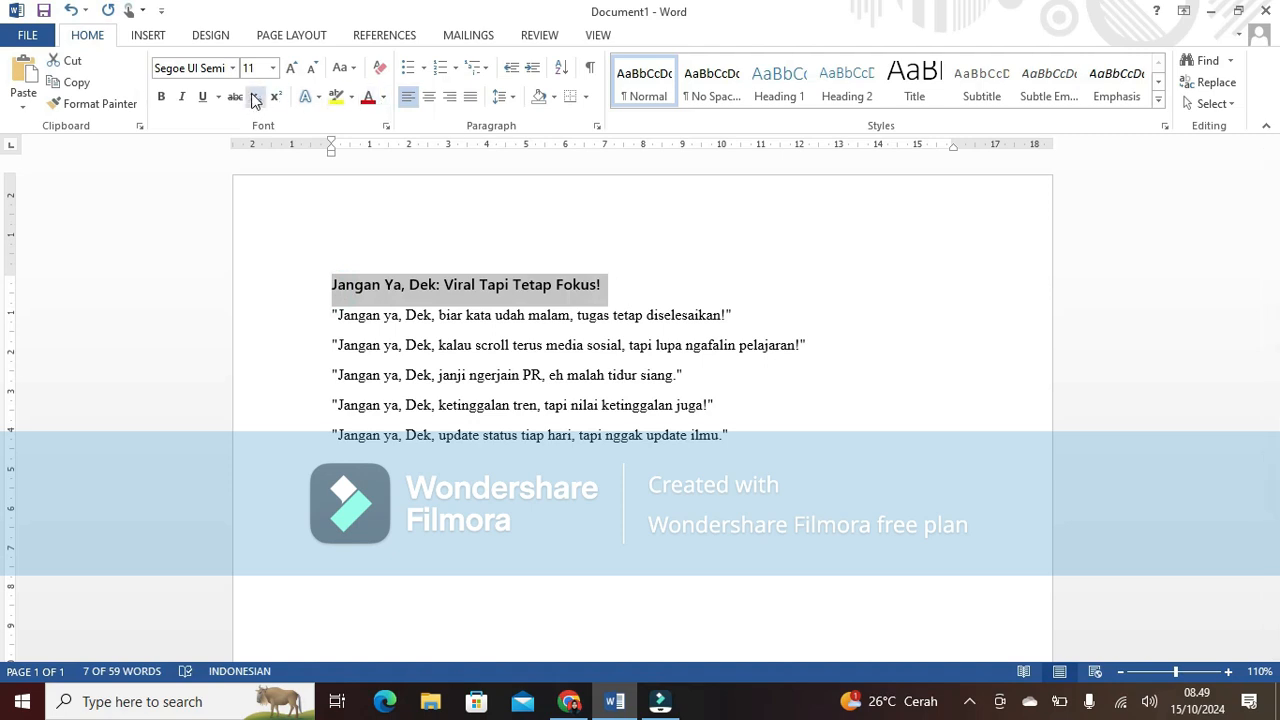
left_click(272, 69)
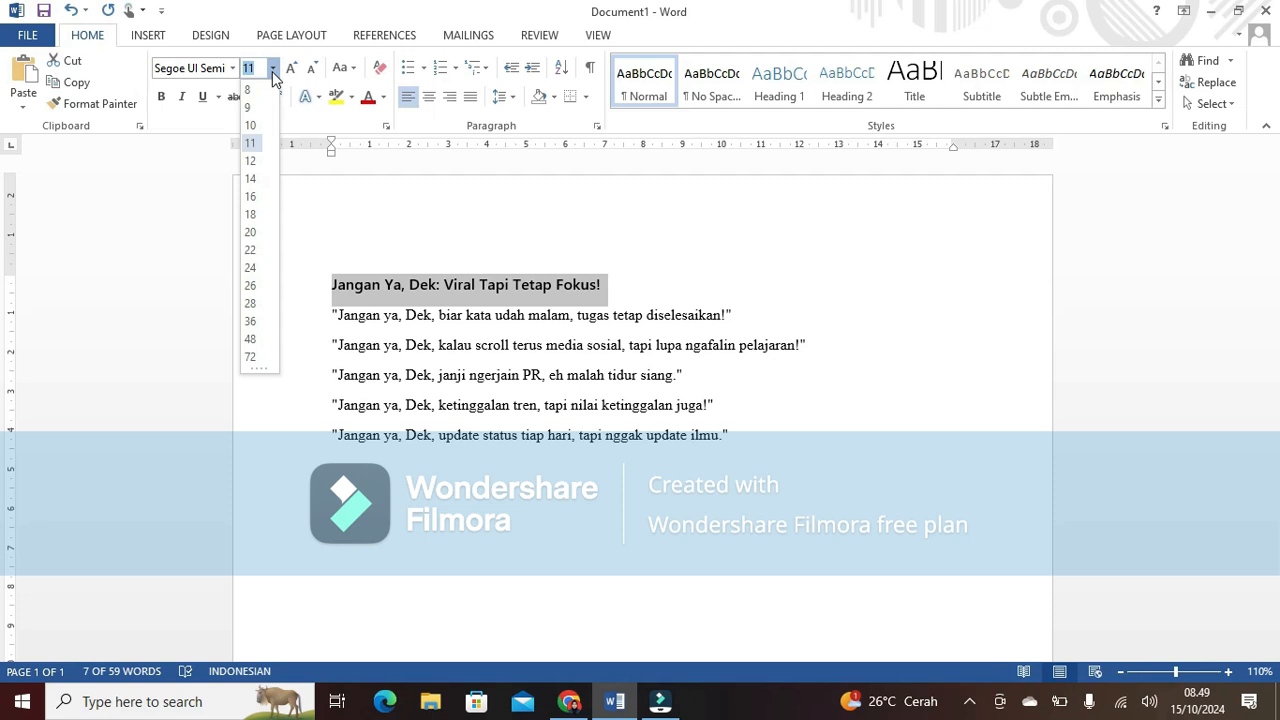
left_click(250, 180)
left_click(250, 180)
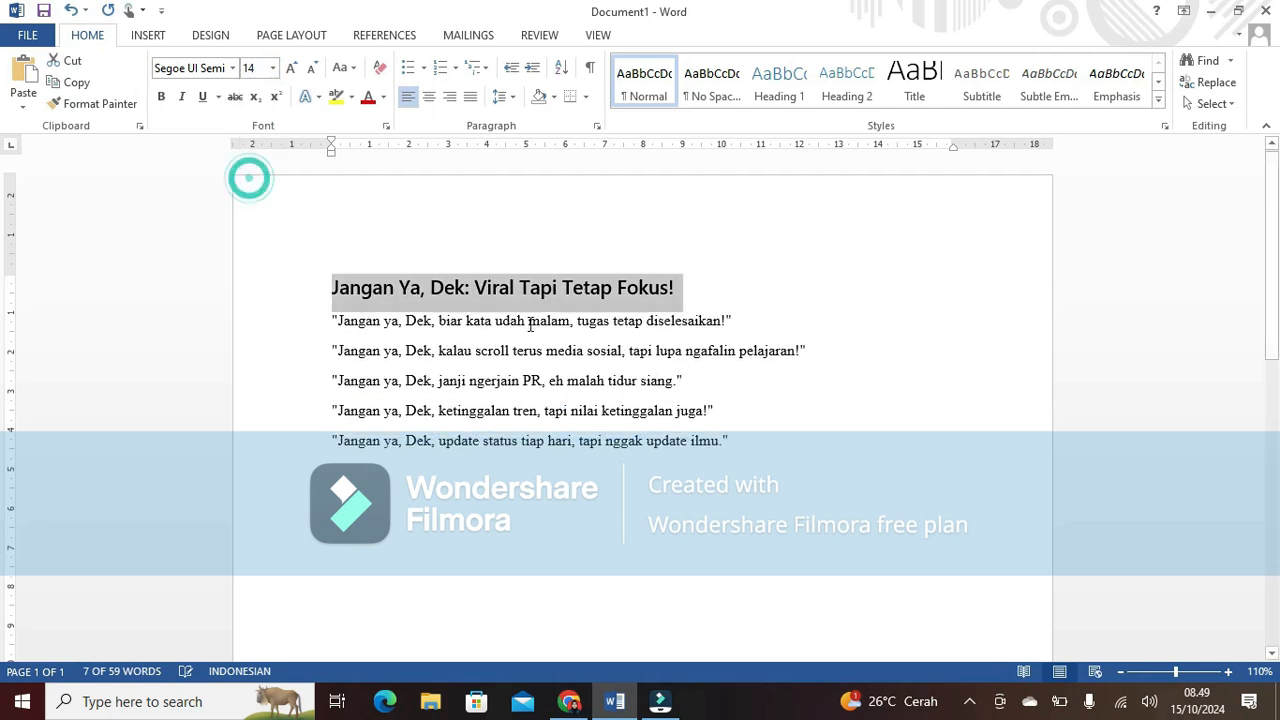
Set the font size of the five quoted sentences below the title to 12
left_click(528, 323)
left_click_drag(318, 320, 751, 451)
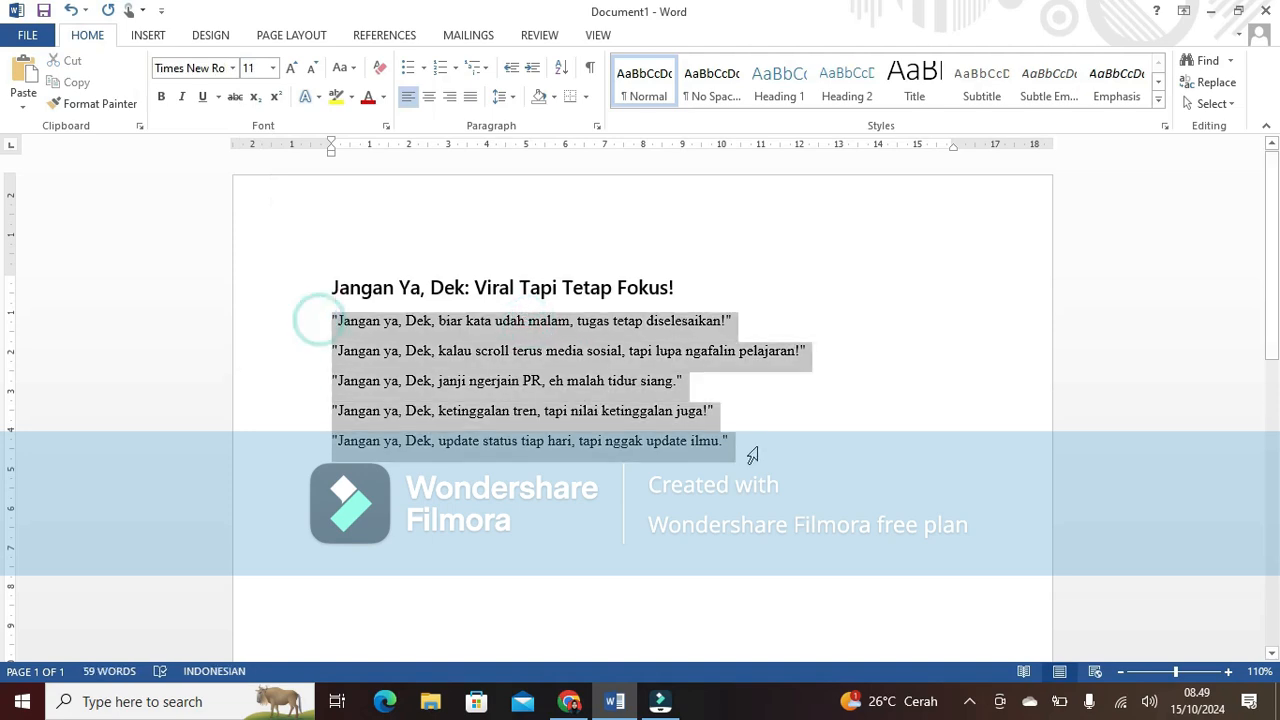
left_click(273, 68)
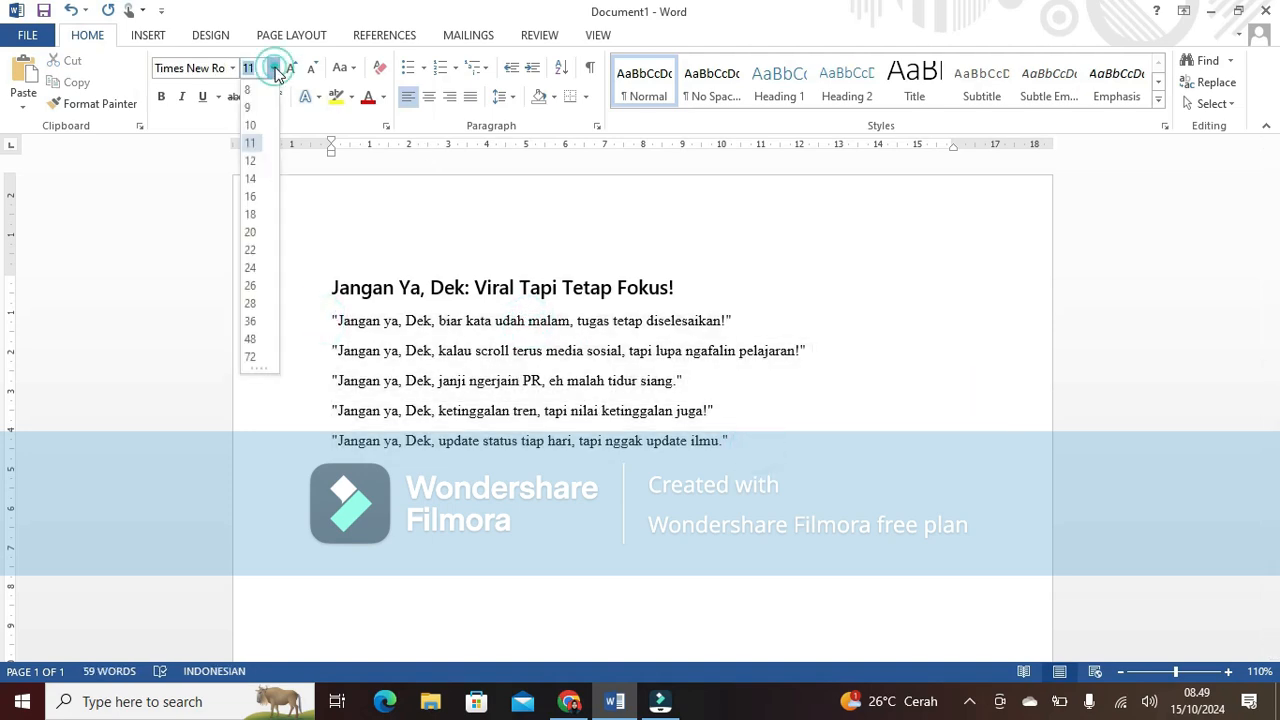
left_click(251, 161)
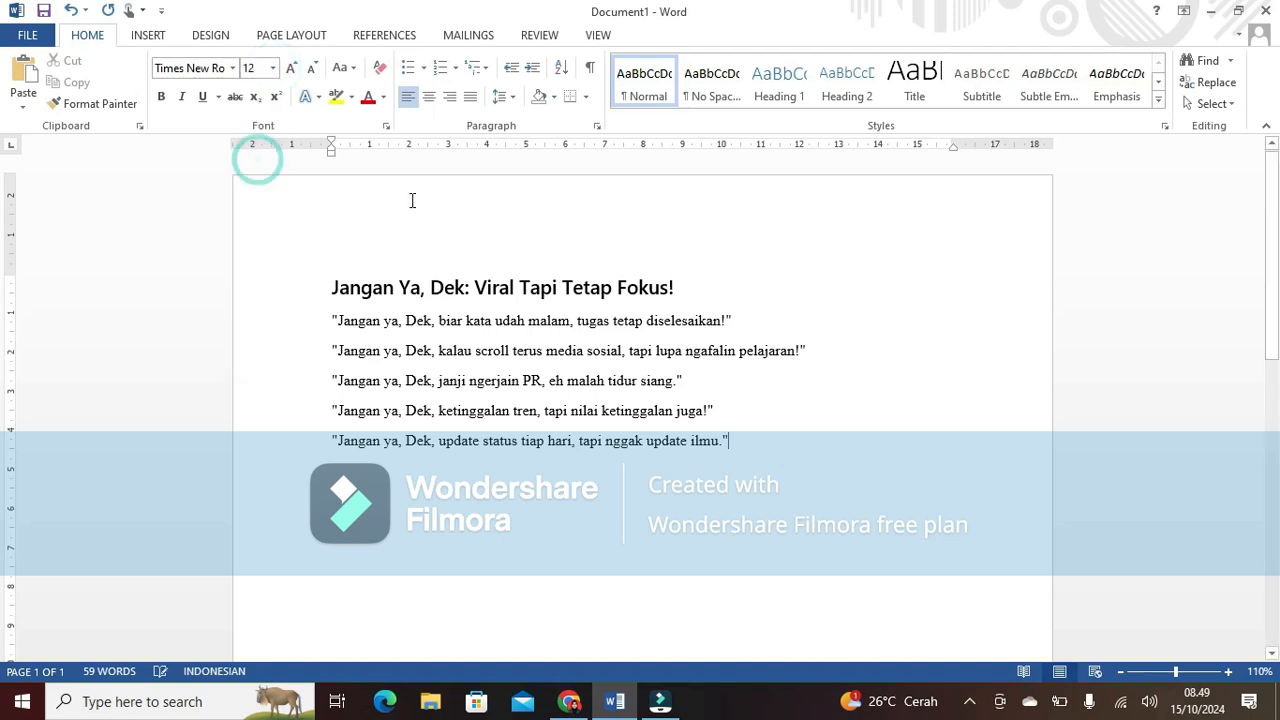
left_click_drag(732, 448, 325, 302)
left_click(252, 66)
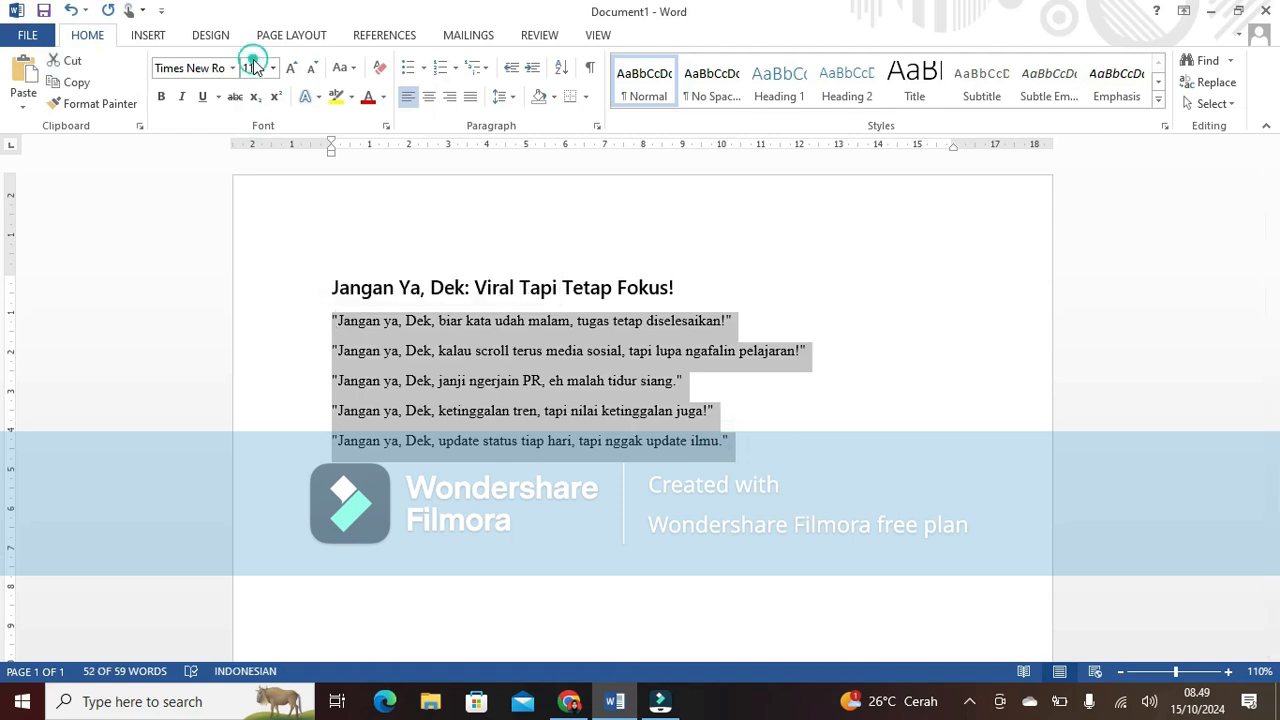
type("12")
key("Return")
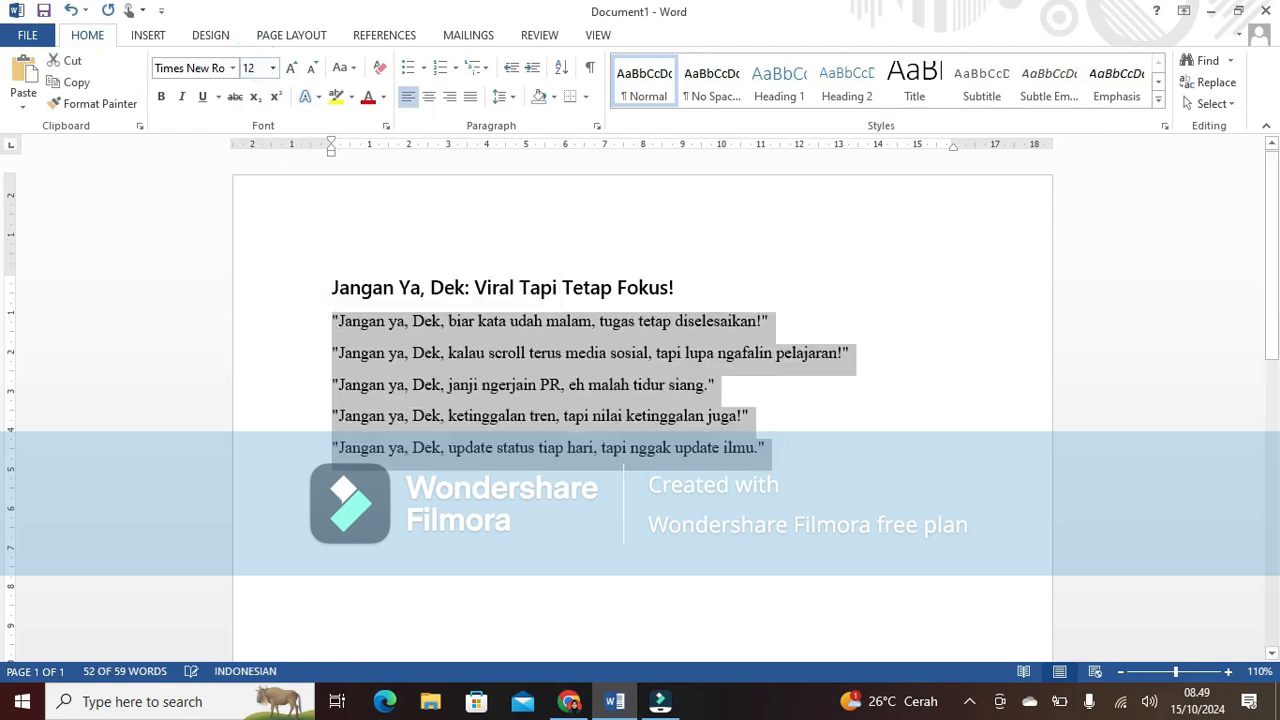
Preview a larger font size such as 24 on the five quoted sentences without applying it, and deselect the text
left_click(272, 68)
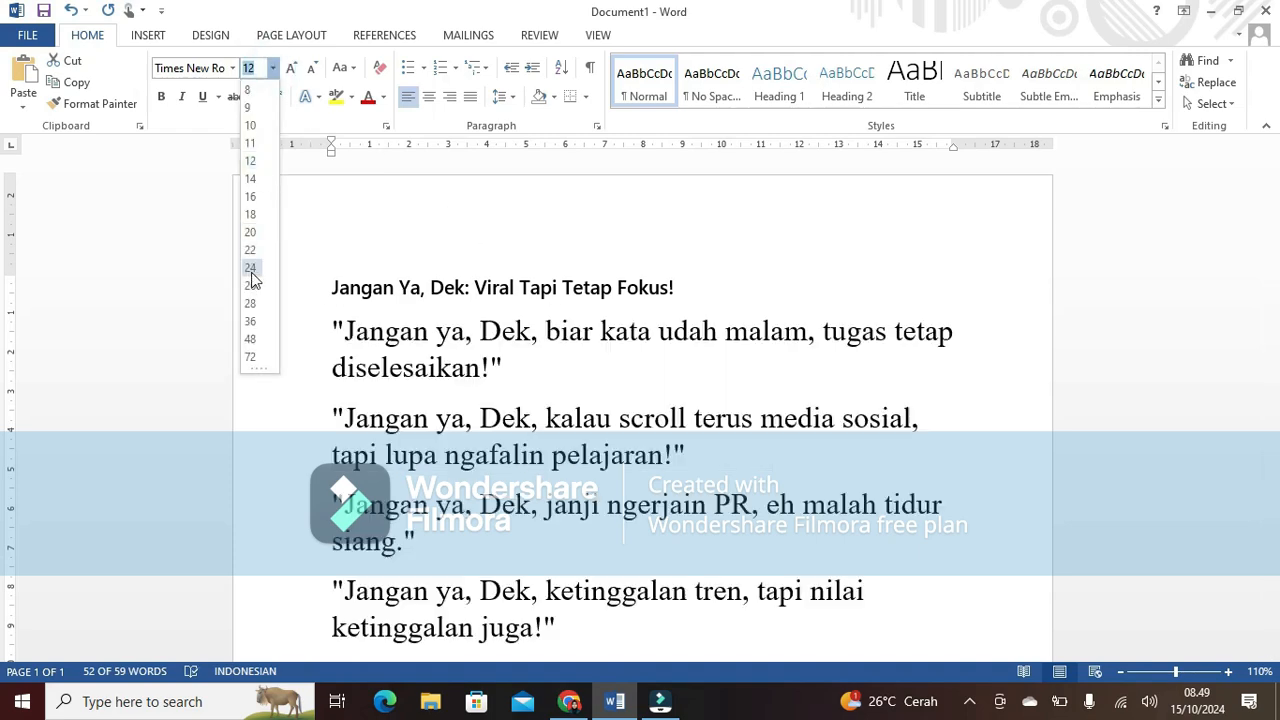
left_click(766, 314)
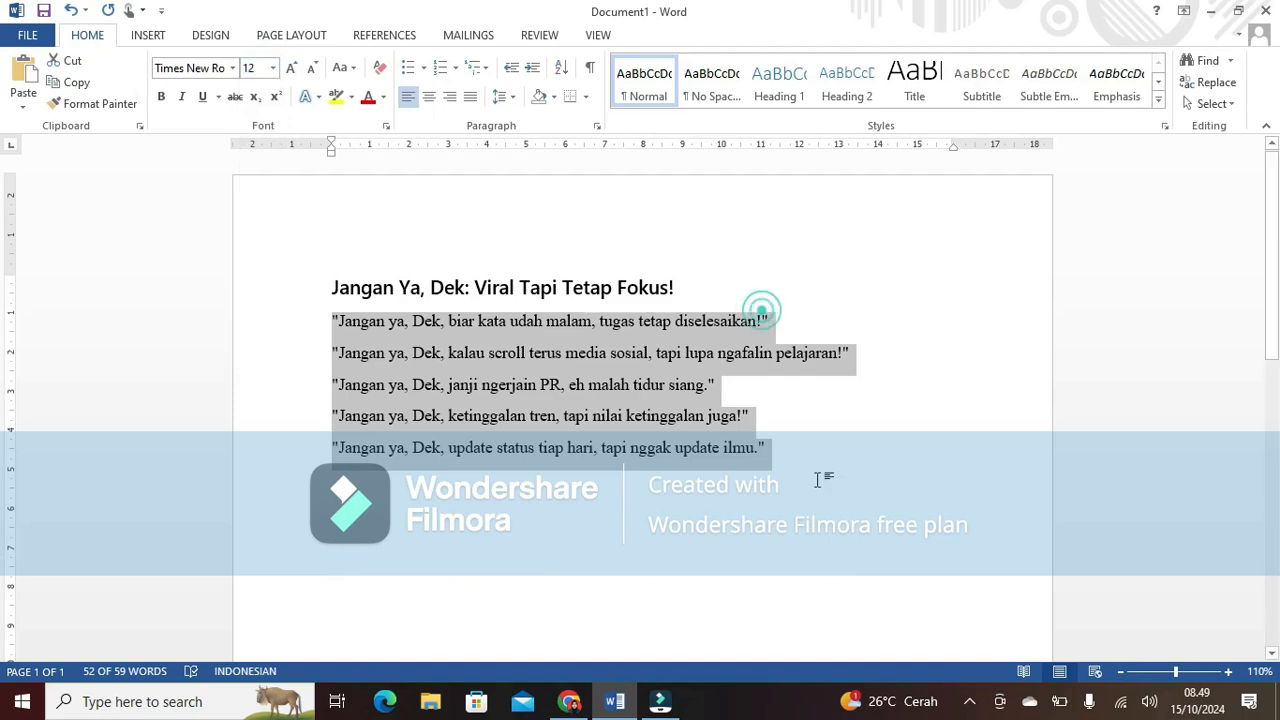
left_click(805, 477)
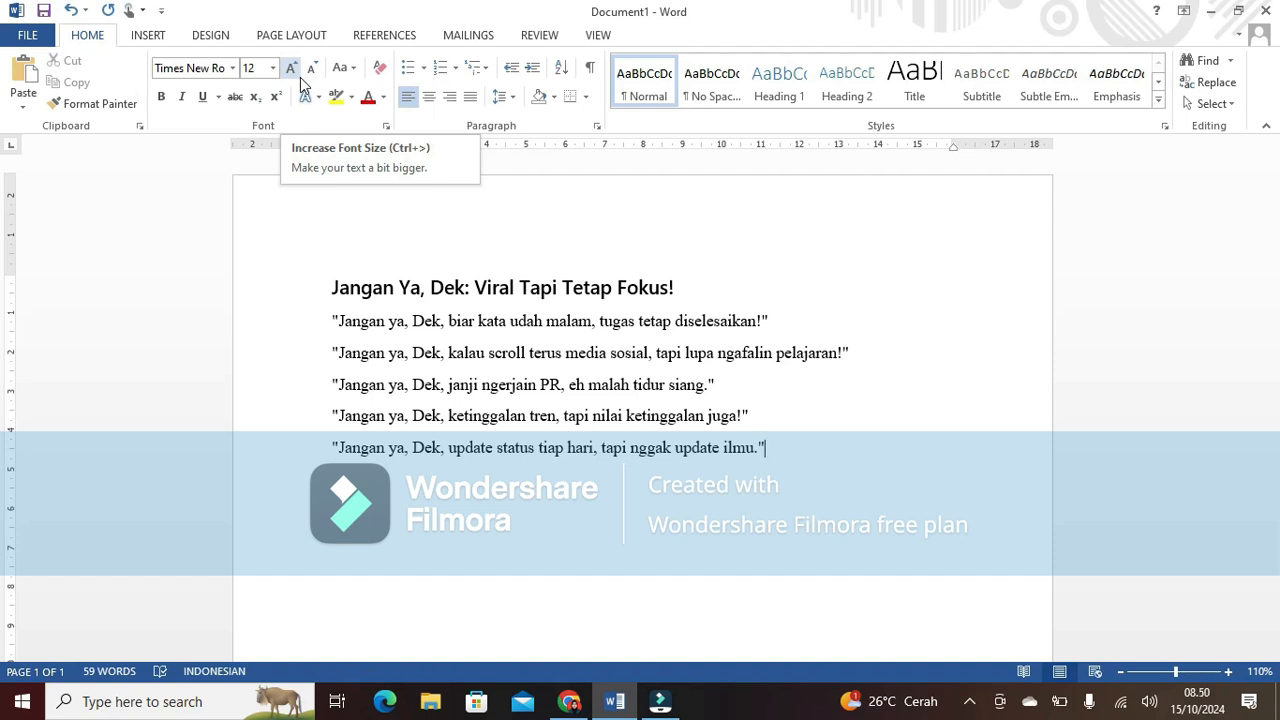
Enlarge the title line in increments with Increase Font Size until it reaches 20
key("ctrl+Home")
left_click_drag(330, 287, 686, 293)
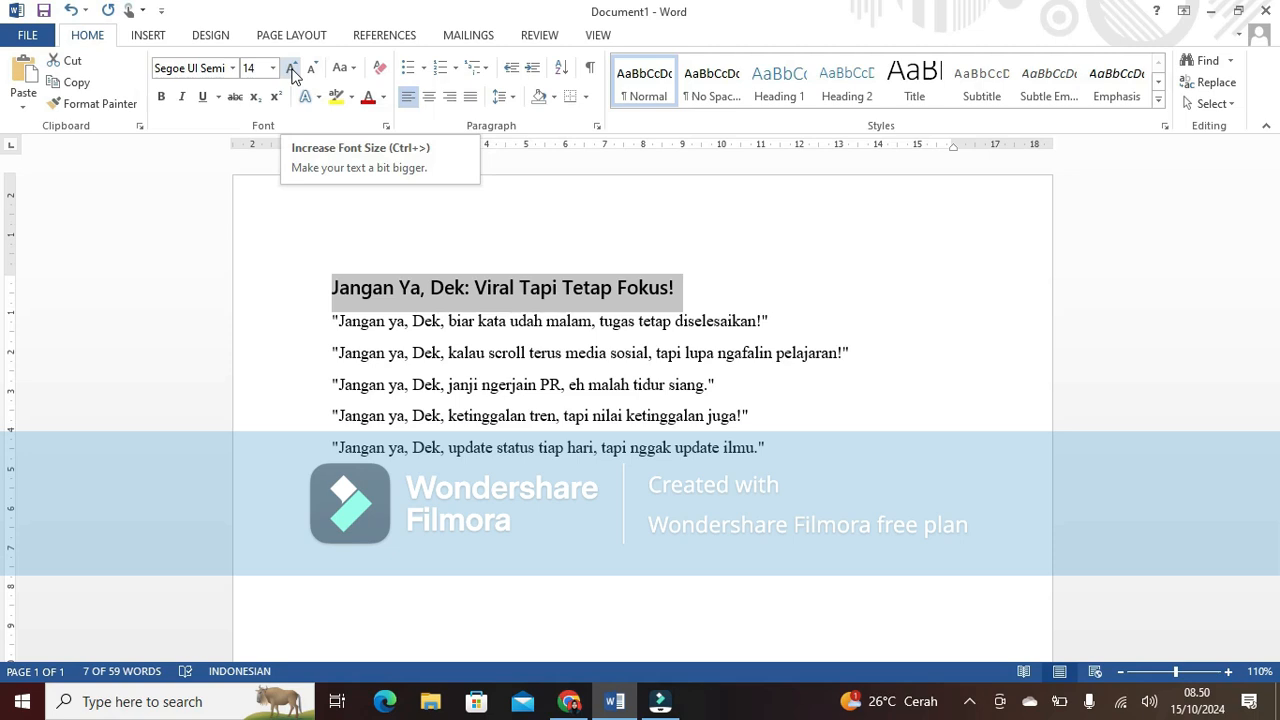
left_click(292, 70)
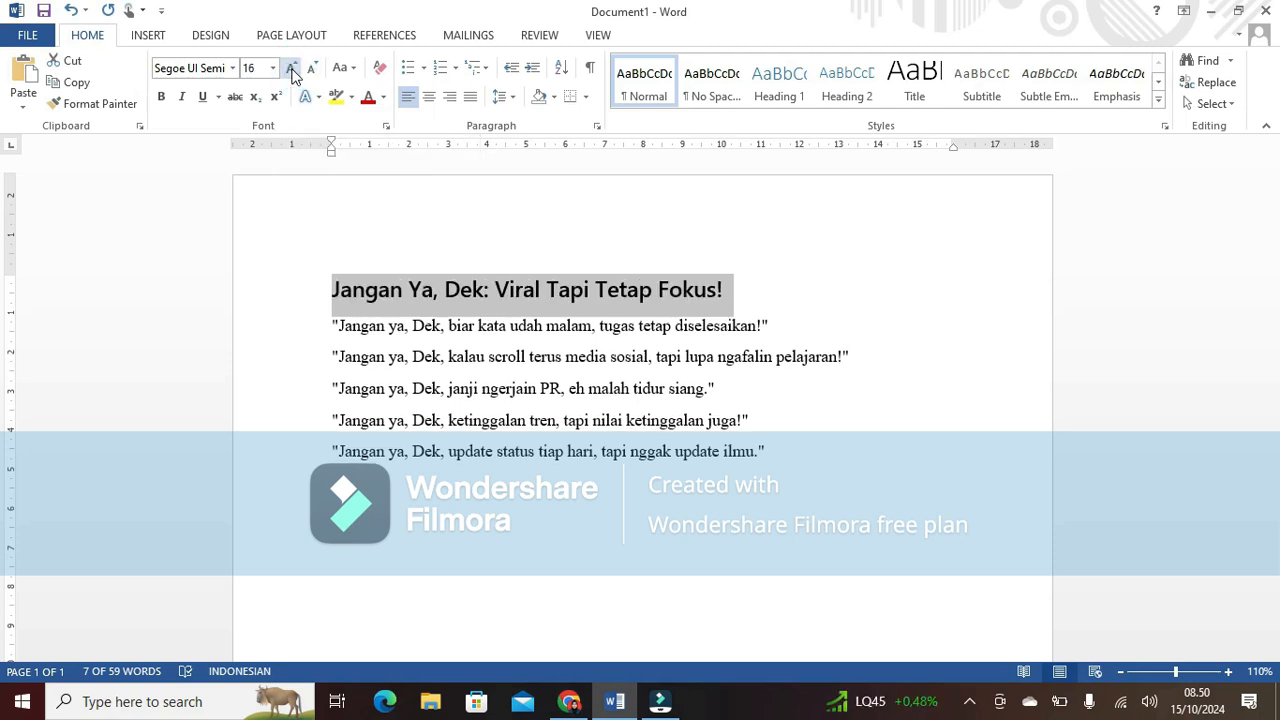
left_click(292, 70)
left_click(292, 70)
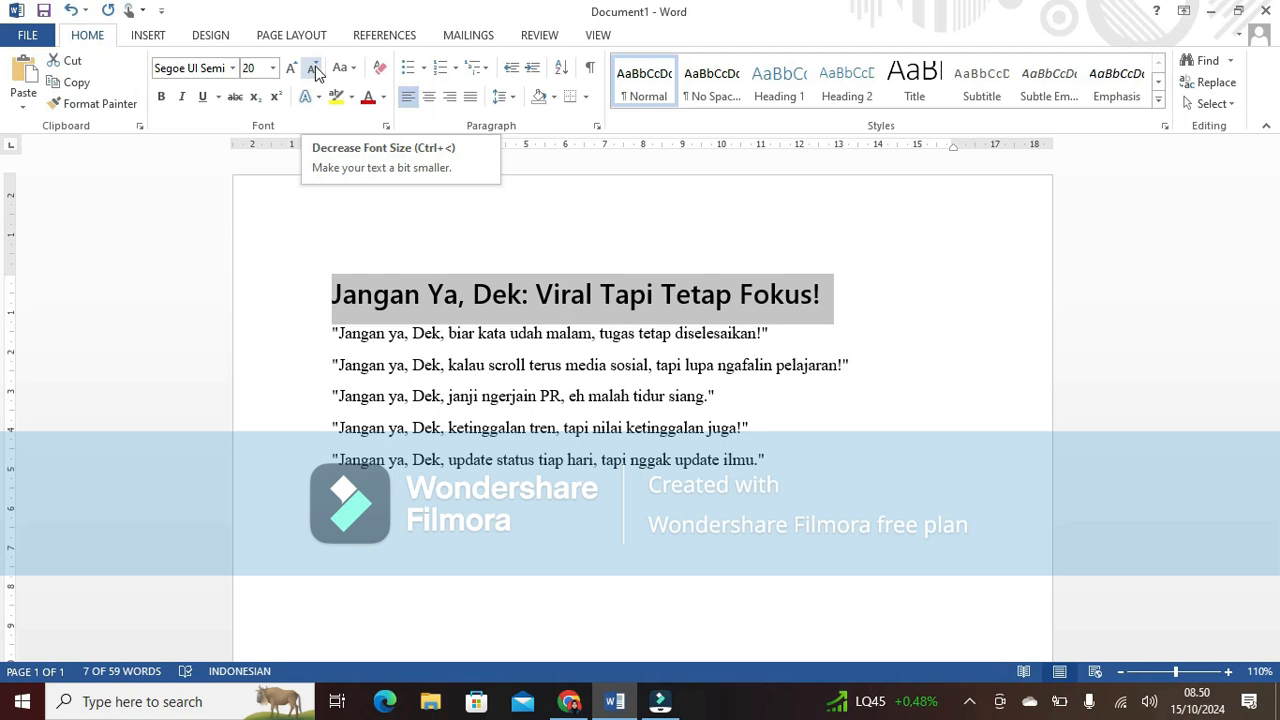
Reduce the title line in increments with Decrease Font Size down to 14
left_click(315, 66)
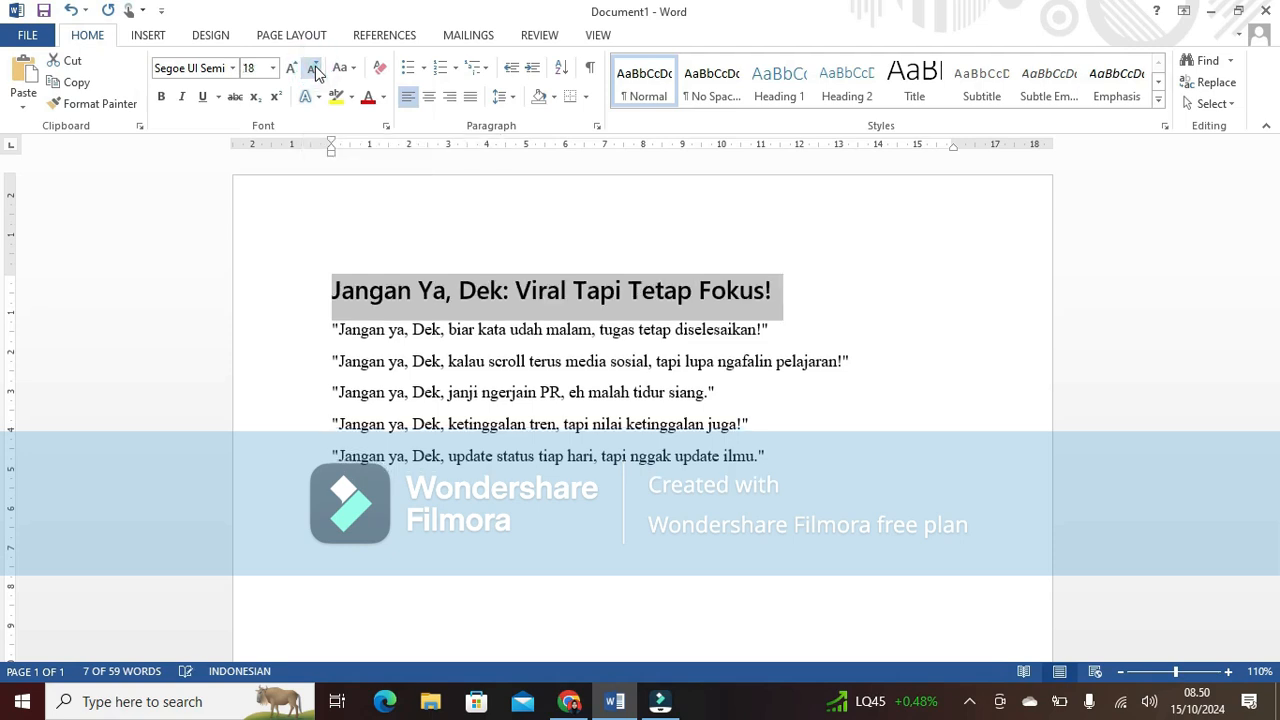
left_click(315, 66)
left_click(315, 66)
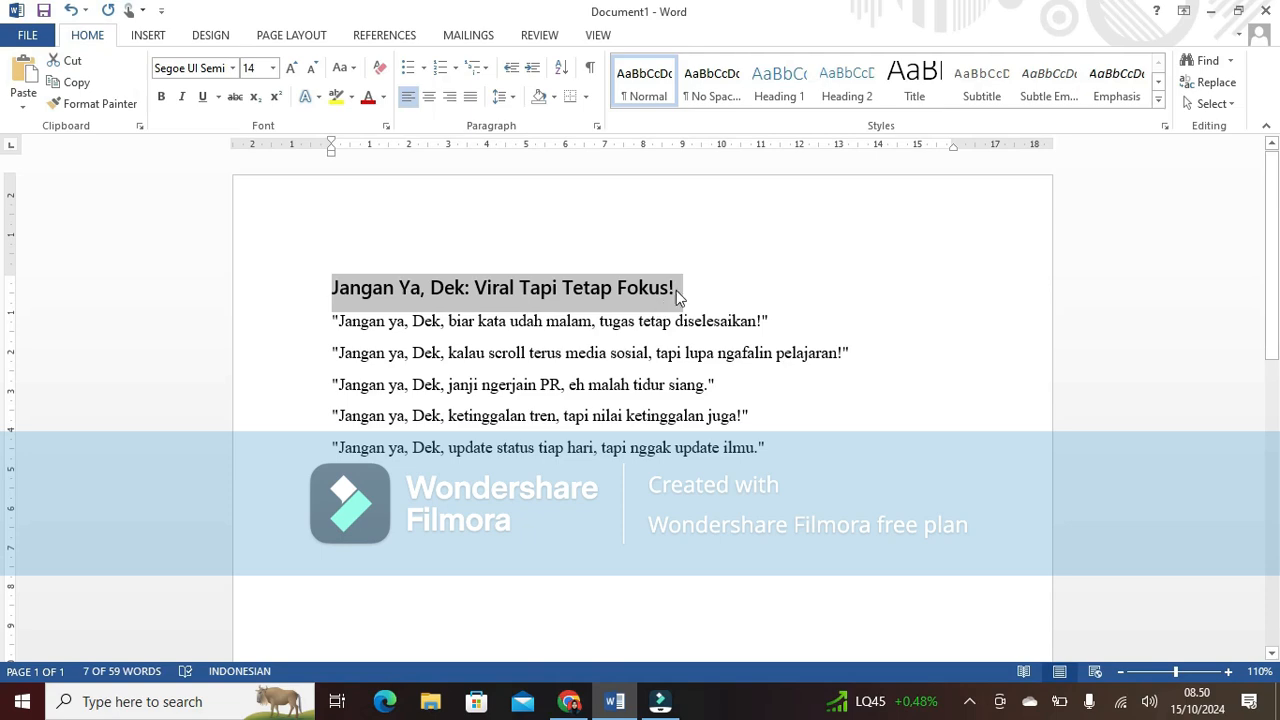
Add a new line directly below the title with the text "JANGAN YA, DEK" in capitals
left_click(704, 272)
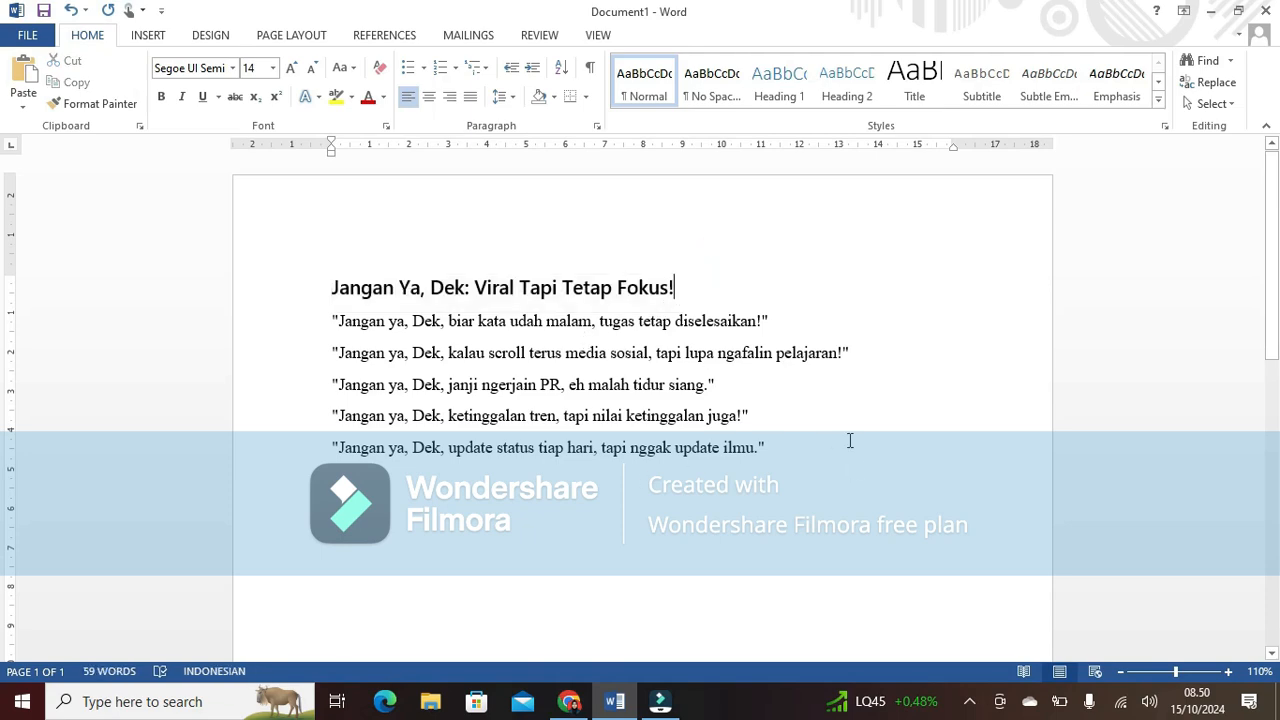
key("Return")
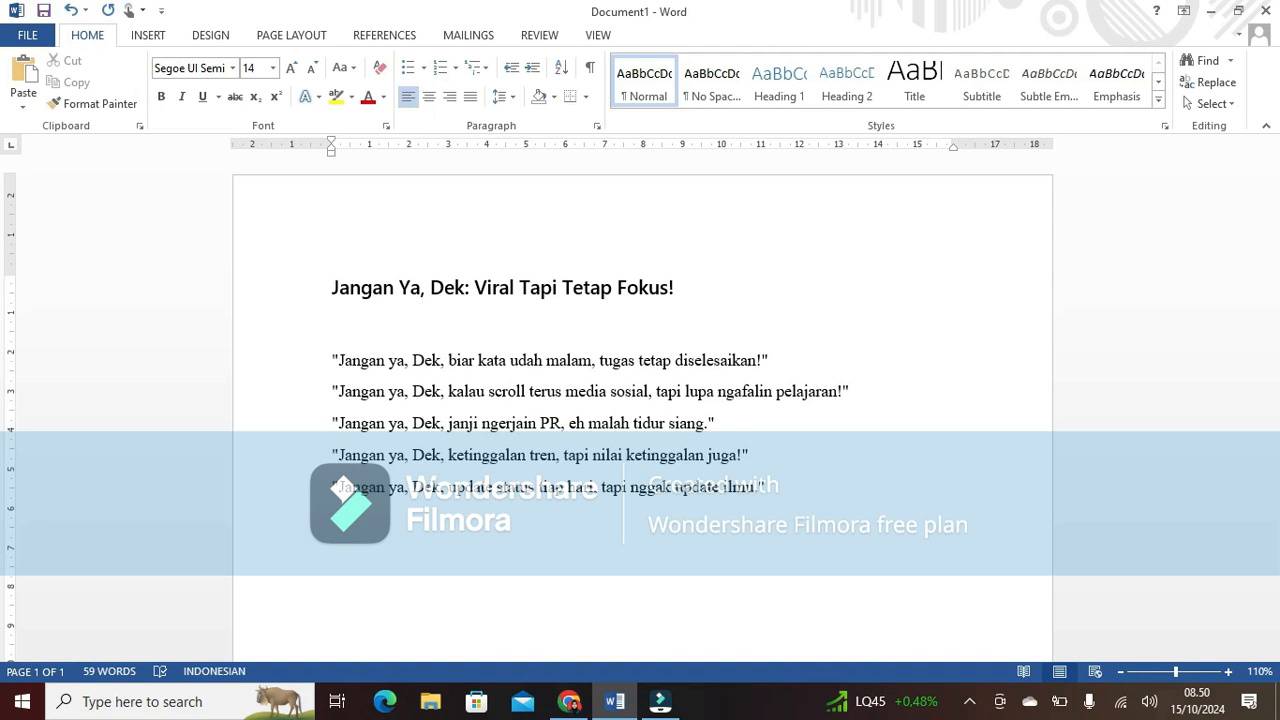
type("JANGAN YA,")
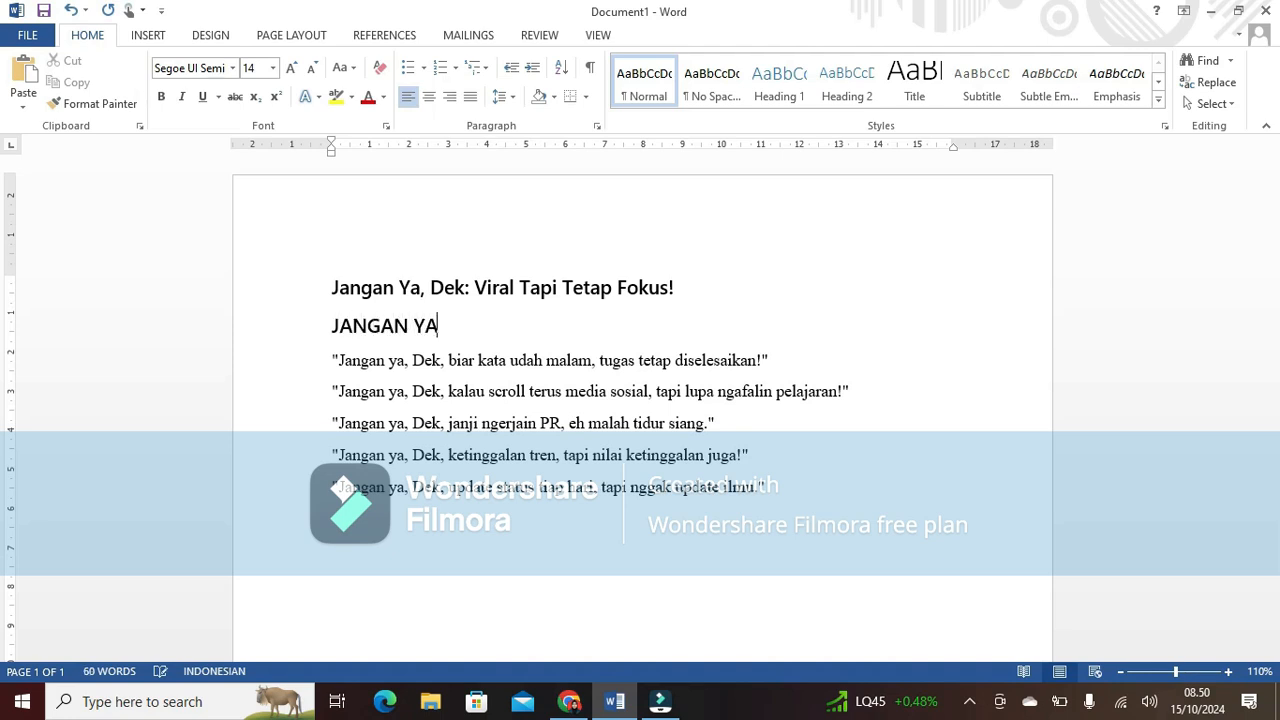
key("BackSpace")
type(", DEK")
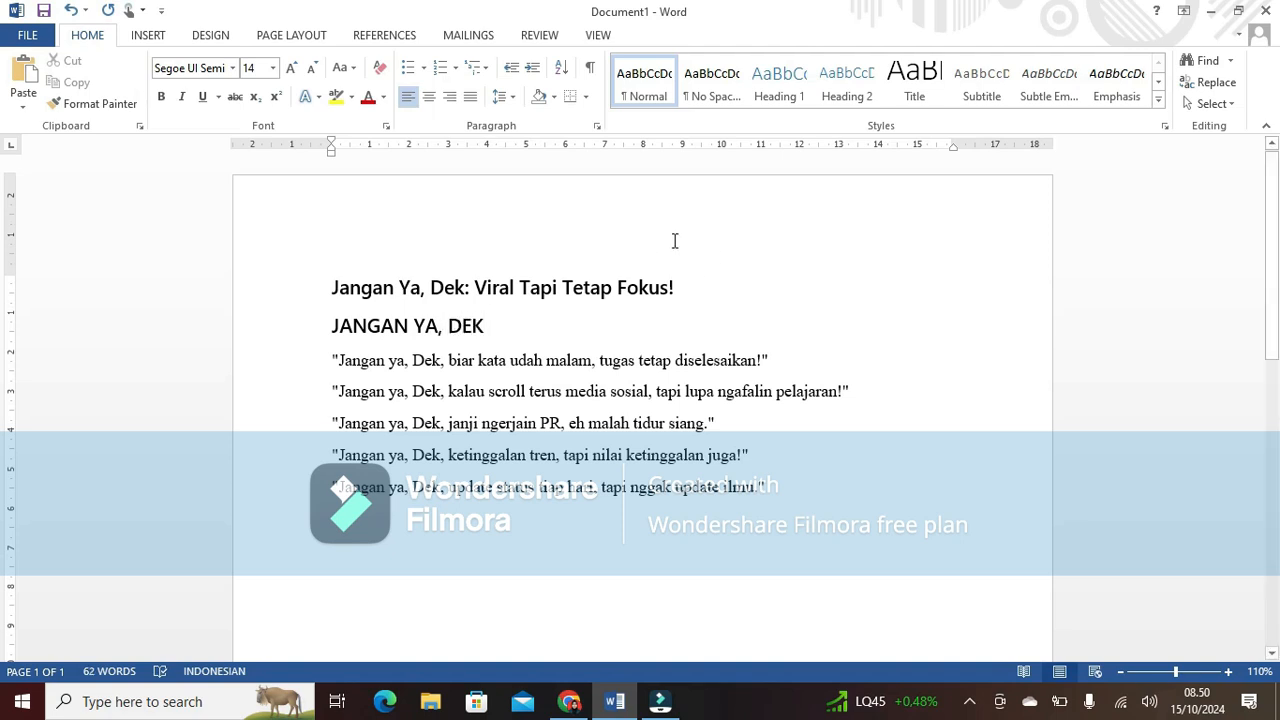
Change the case of the whole title line to UPPERCASE
left_click(333, 287)
left_click_drag(331, 288, 671, 276)
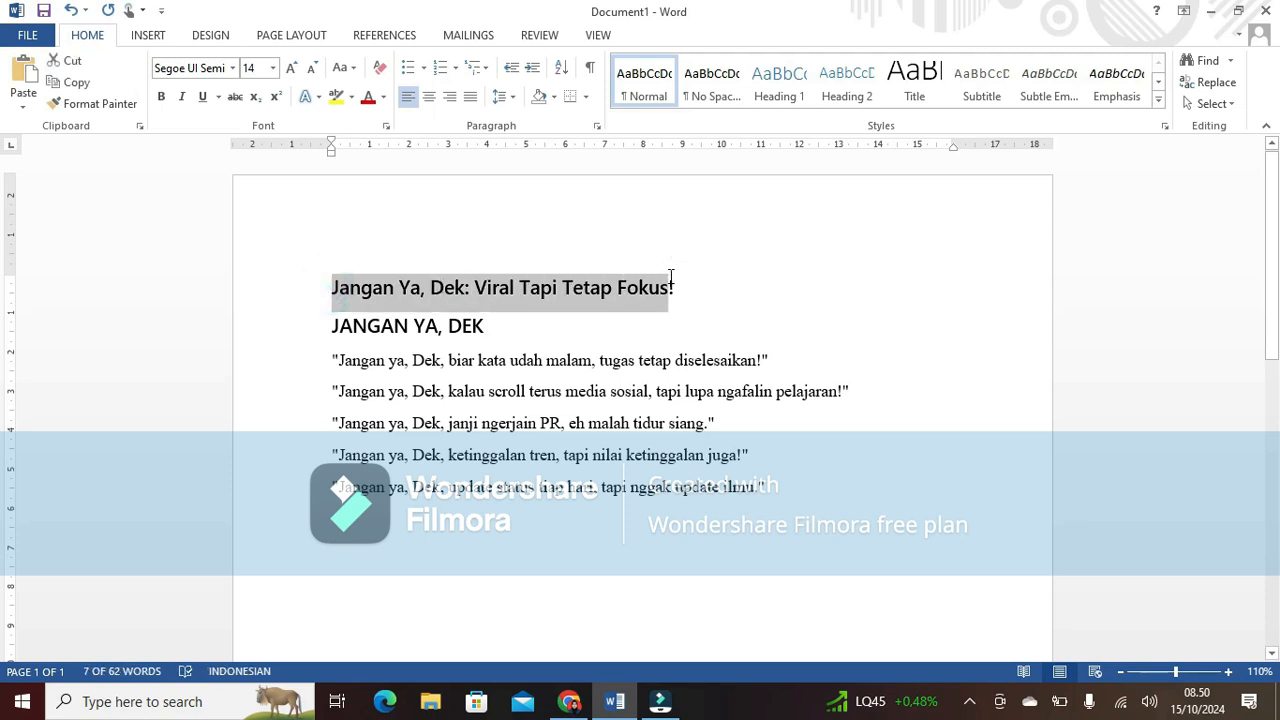
key("shift+Right")
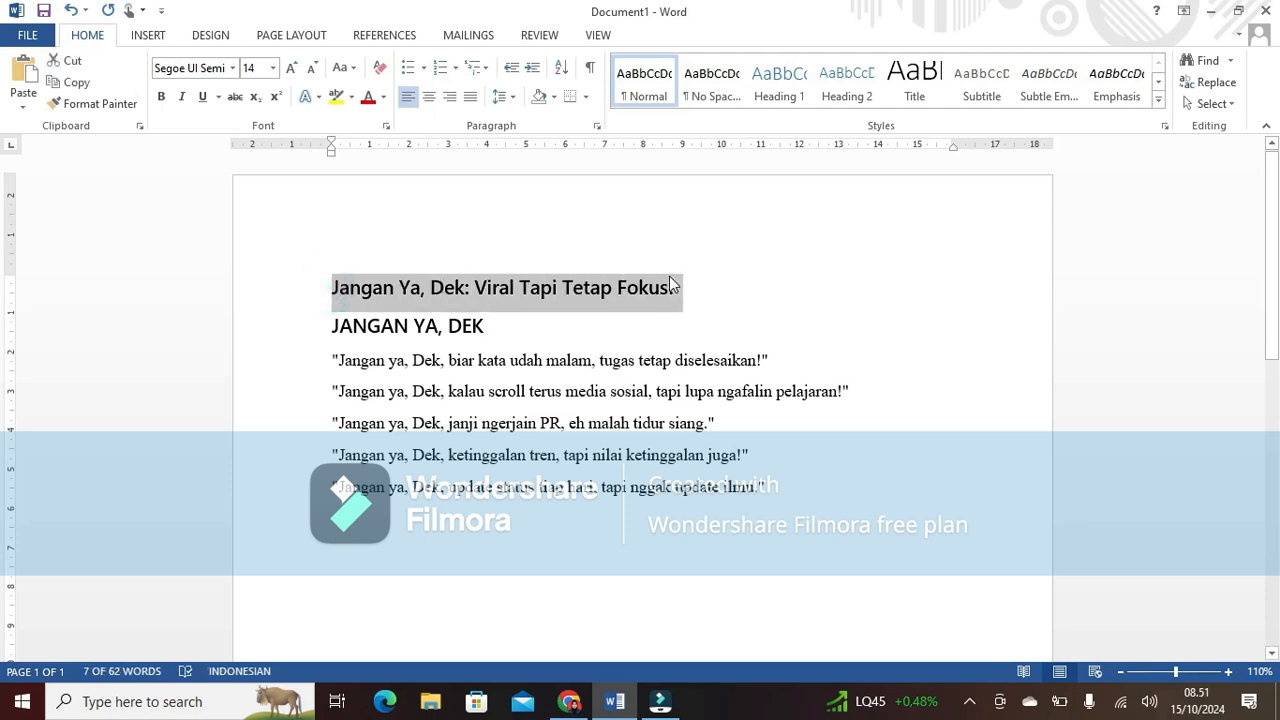
left_click(349, 68)
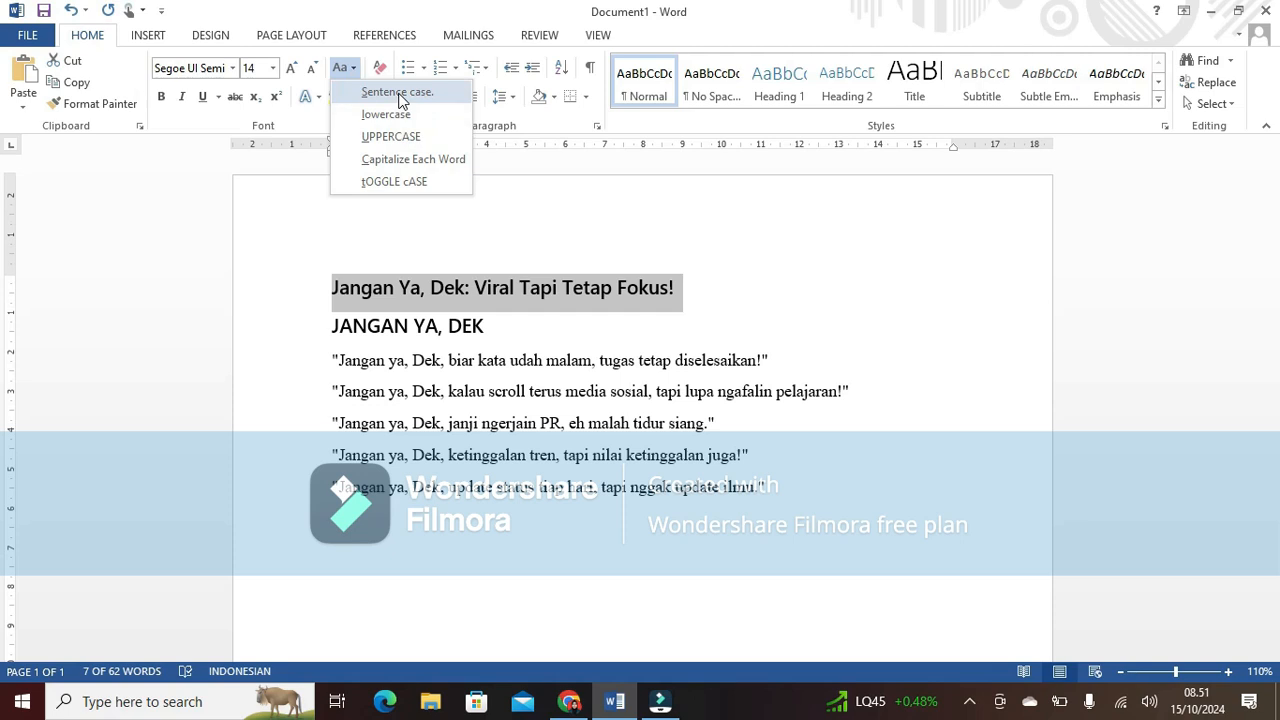
left_click(404, 140)
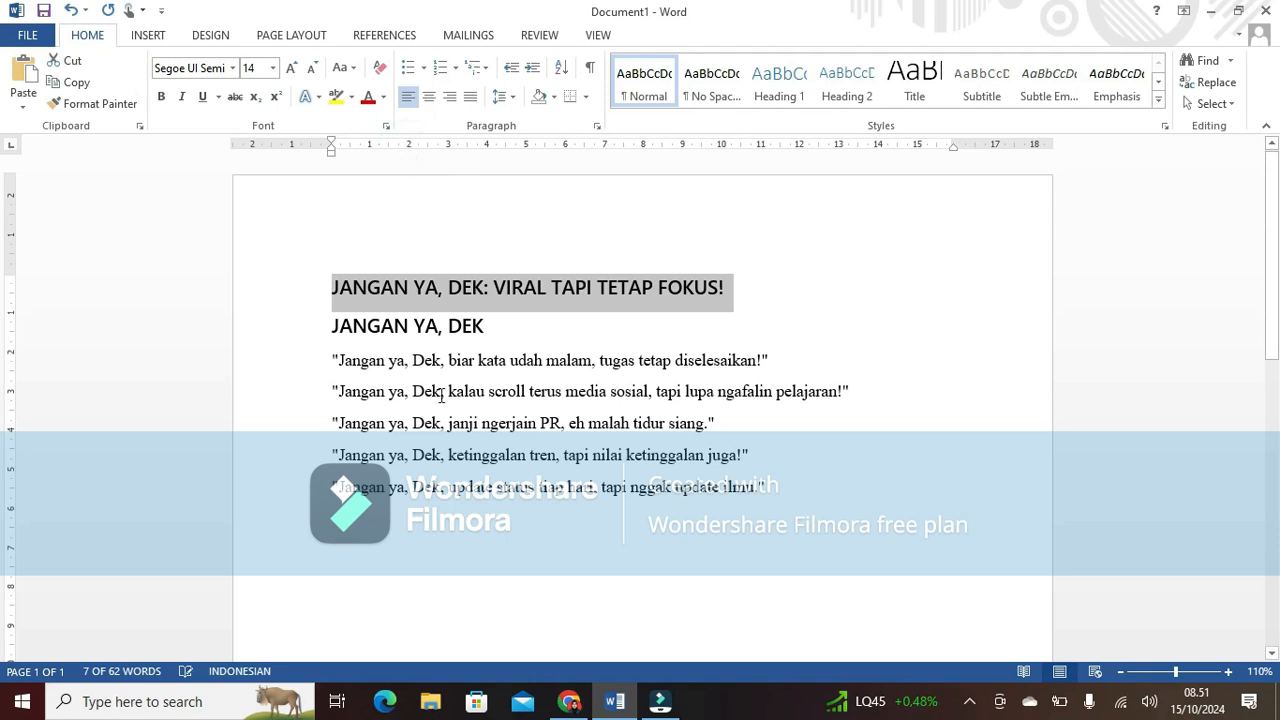
Delete the text "JANGAN YA, DEK" below the title, leaving its line blank
left_click_drag(331, 326, 490, 360)
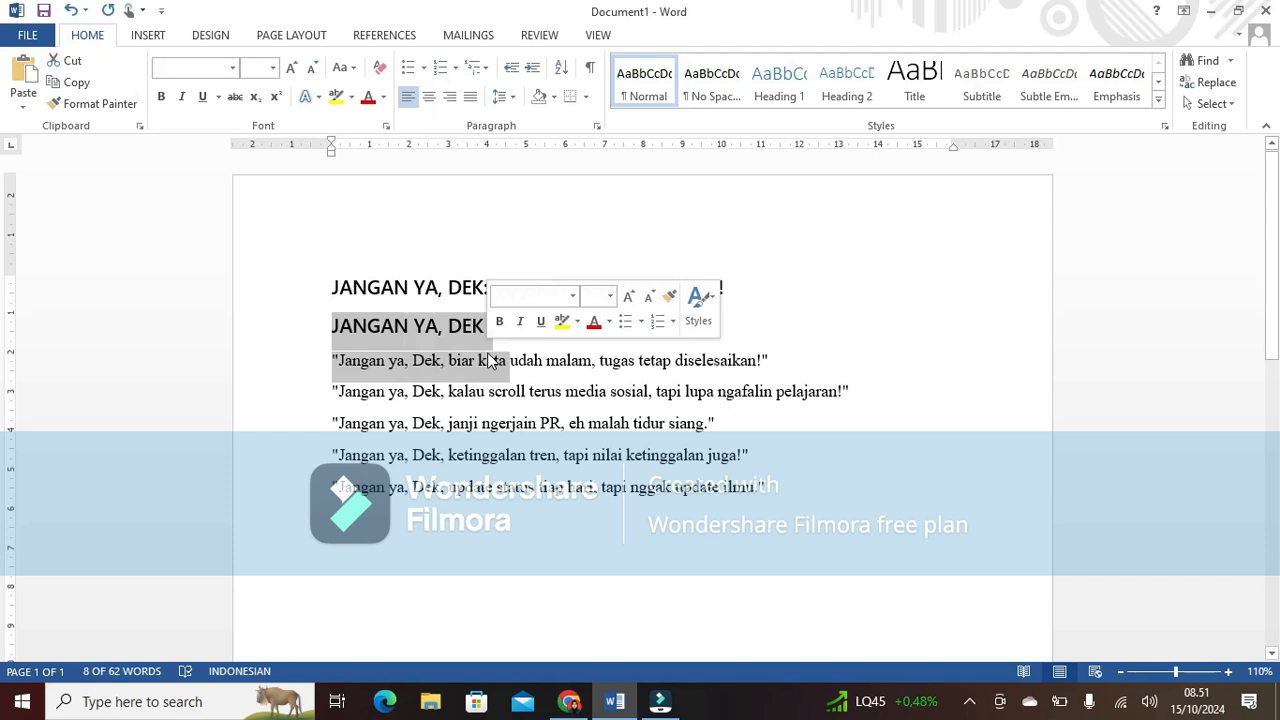
key("shift+Up")
key("Delete")
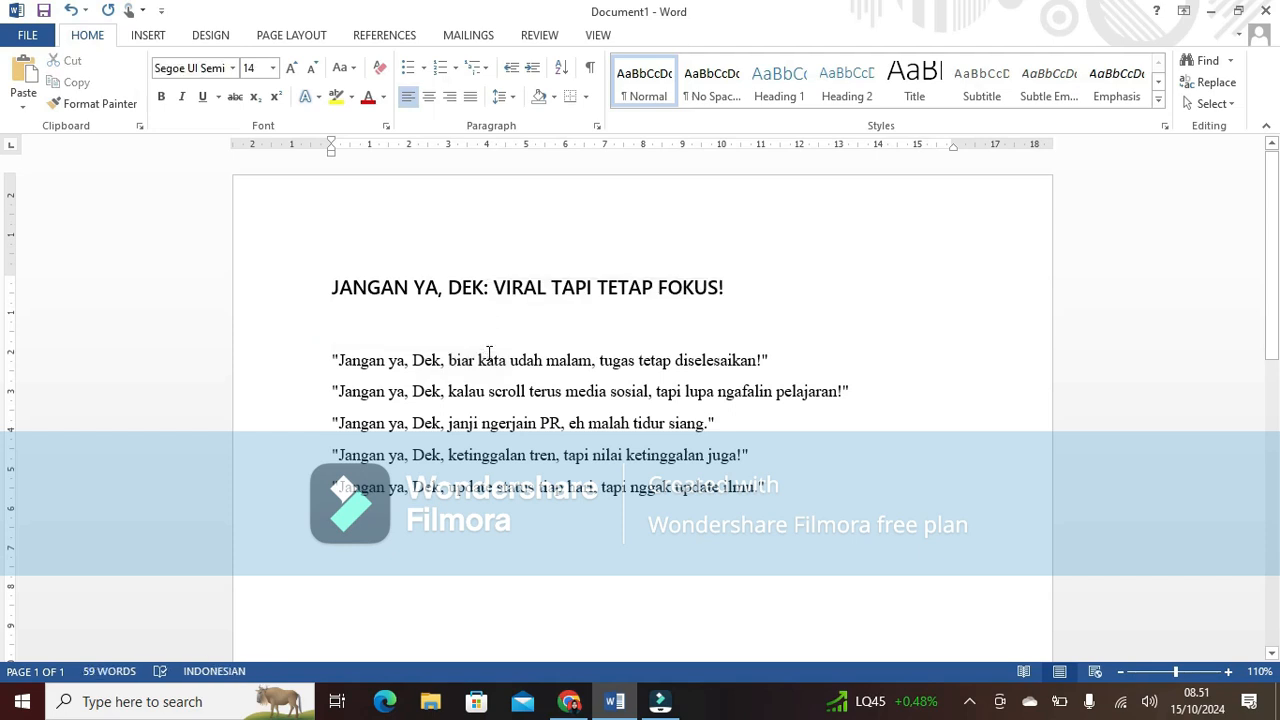
Try the lowercase and Capitalize Each Word options on the title line, and return it to UPPERCASE
left_click_drag(329, 288, 730, 298)
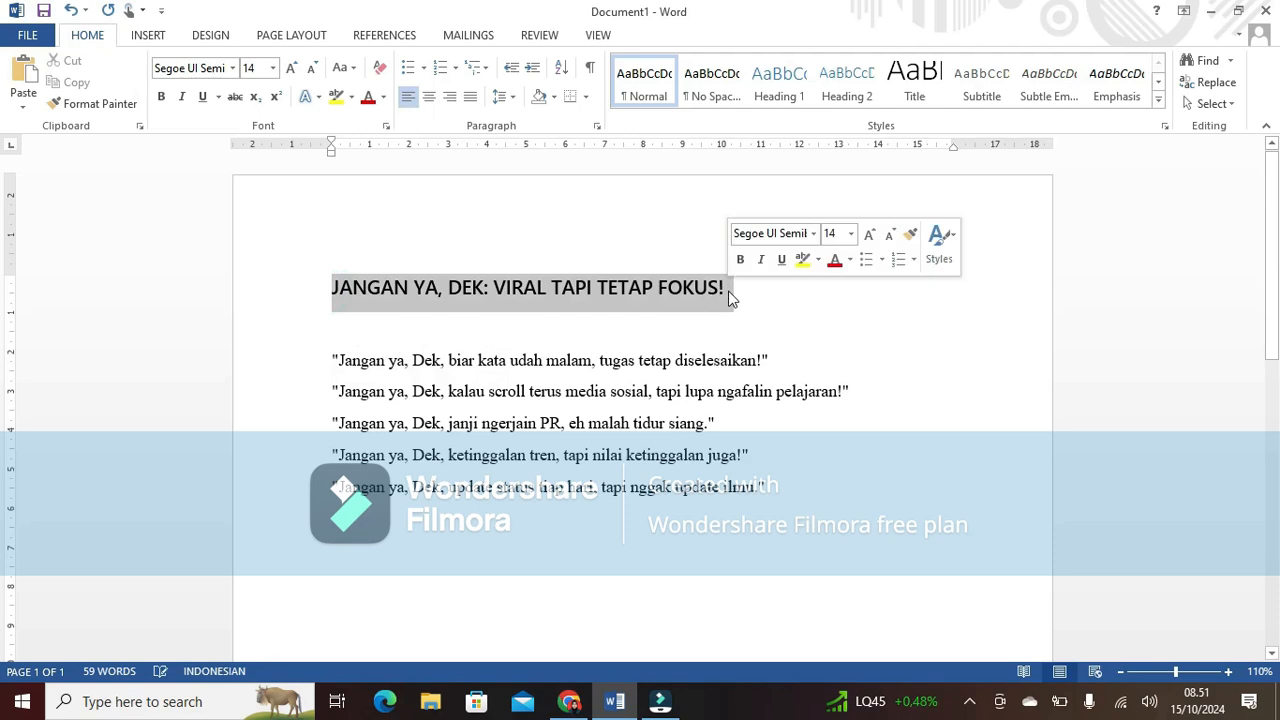
left_click(344, 67)
left_click(386, 114)
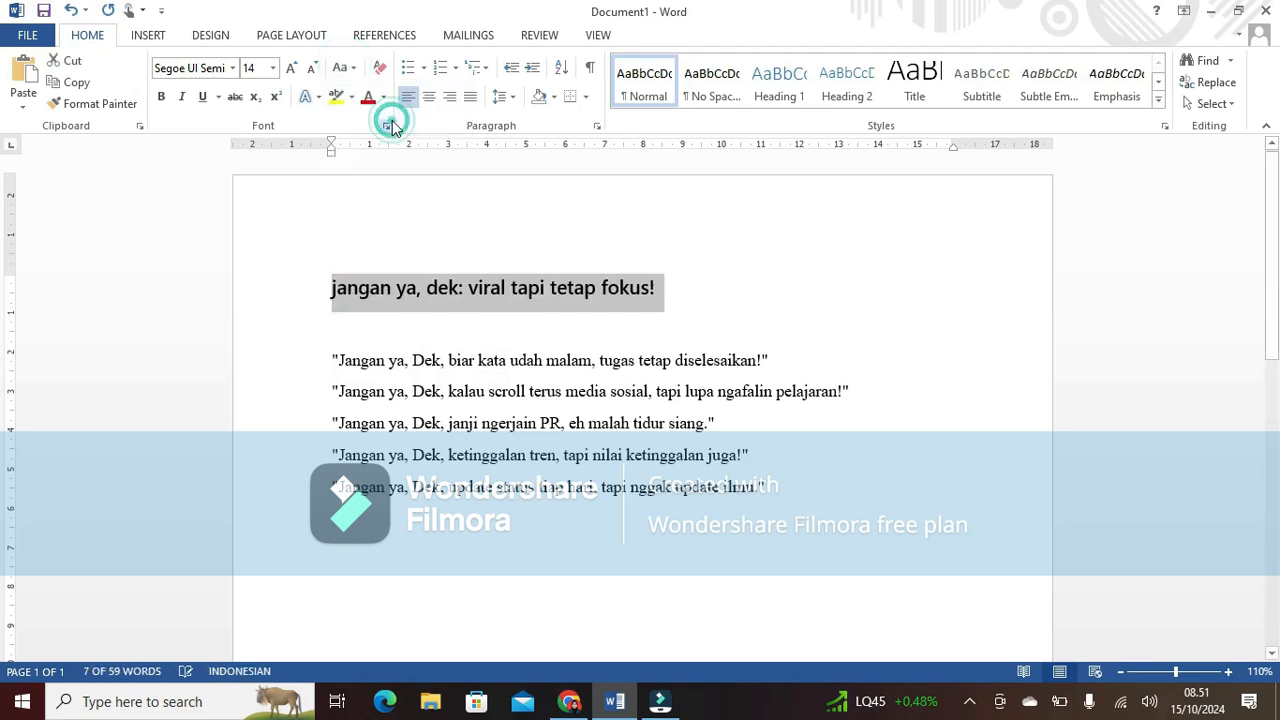
left_click(344, 69)
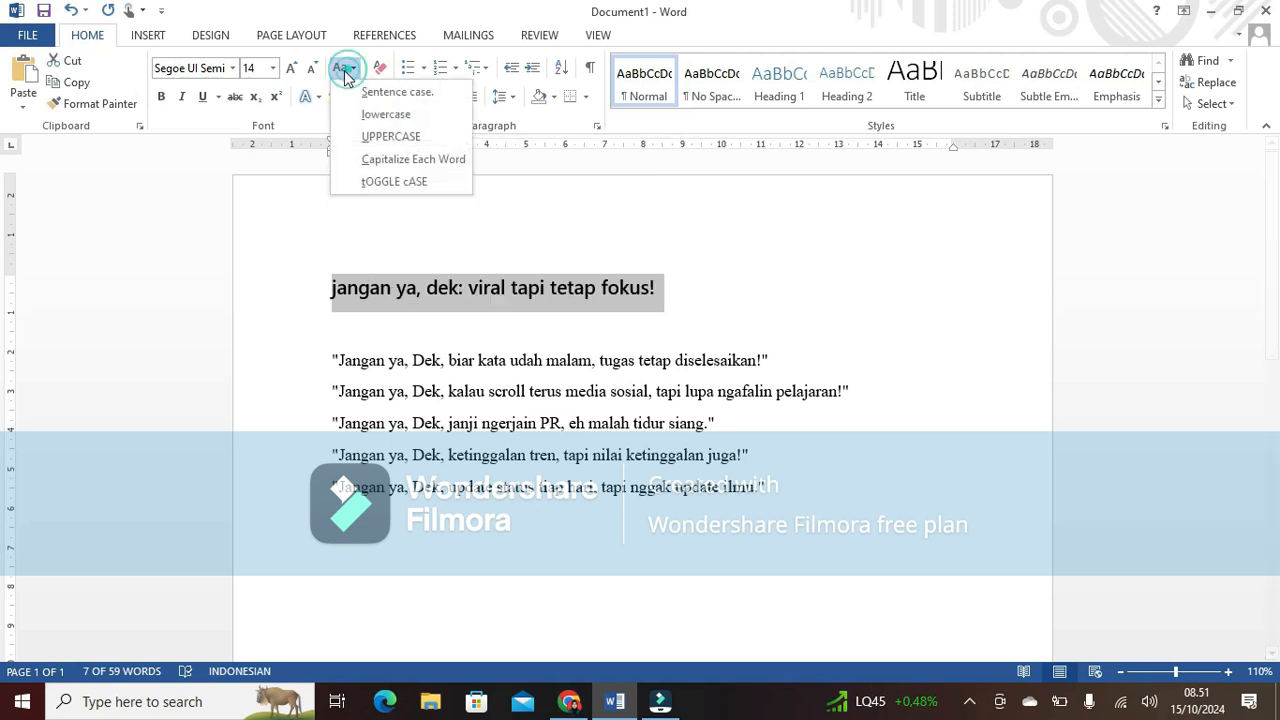
left_click(400, 160)
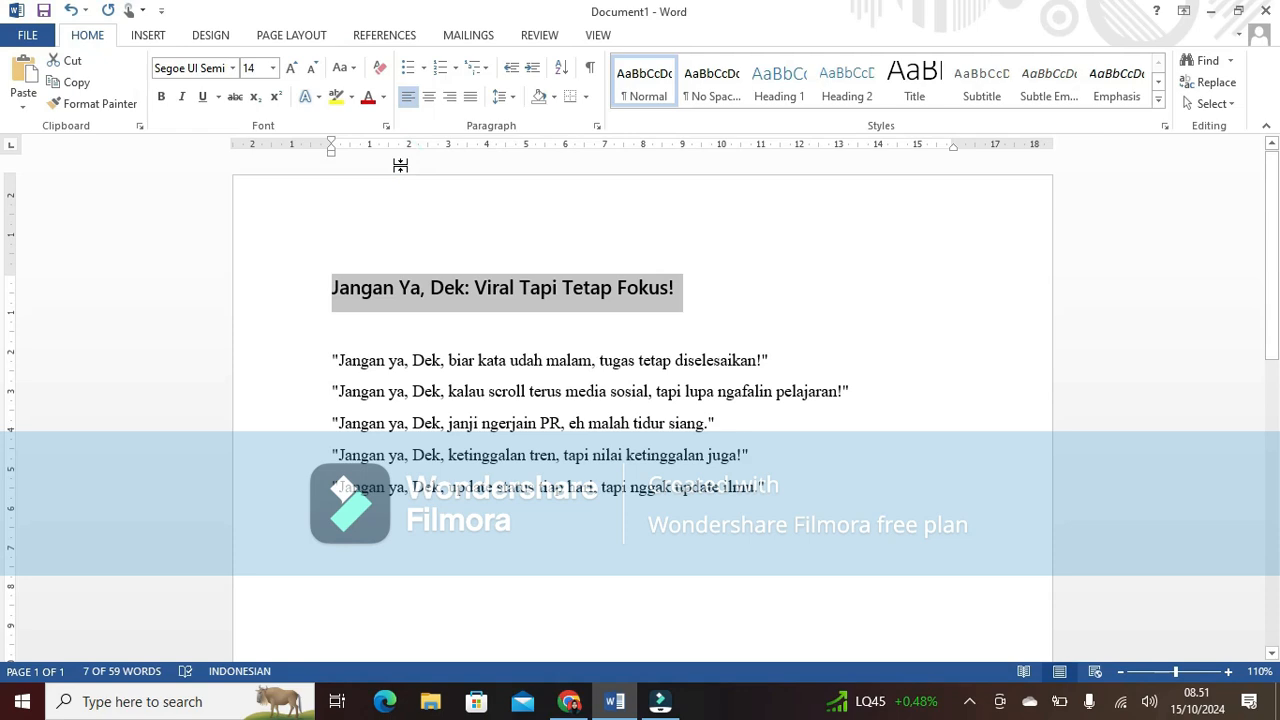
left_click(342, 68)
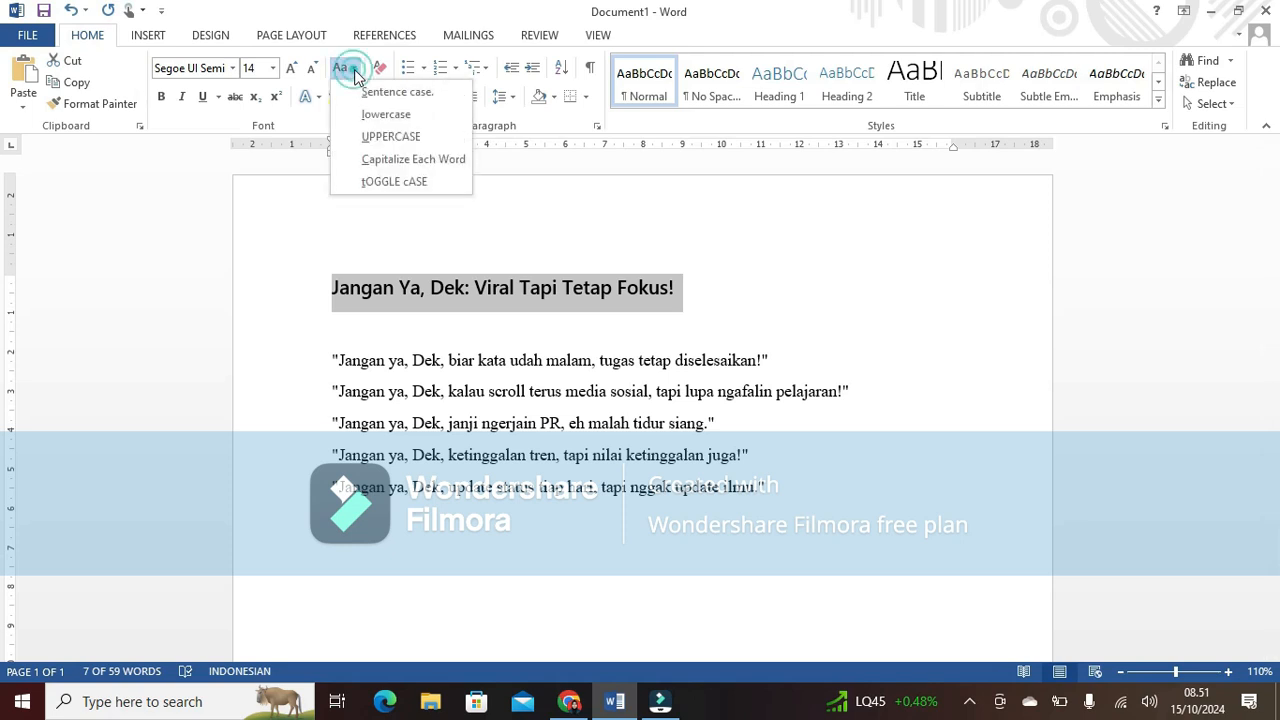
left_click(396, 137)
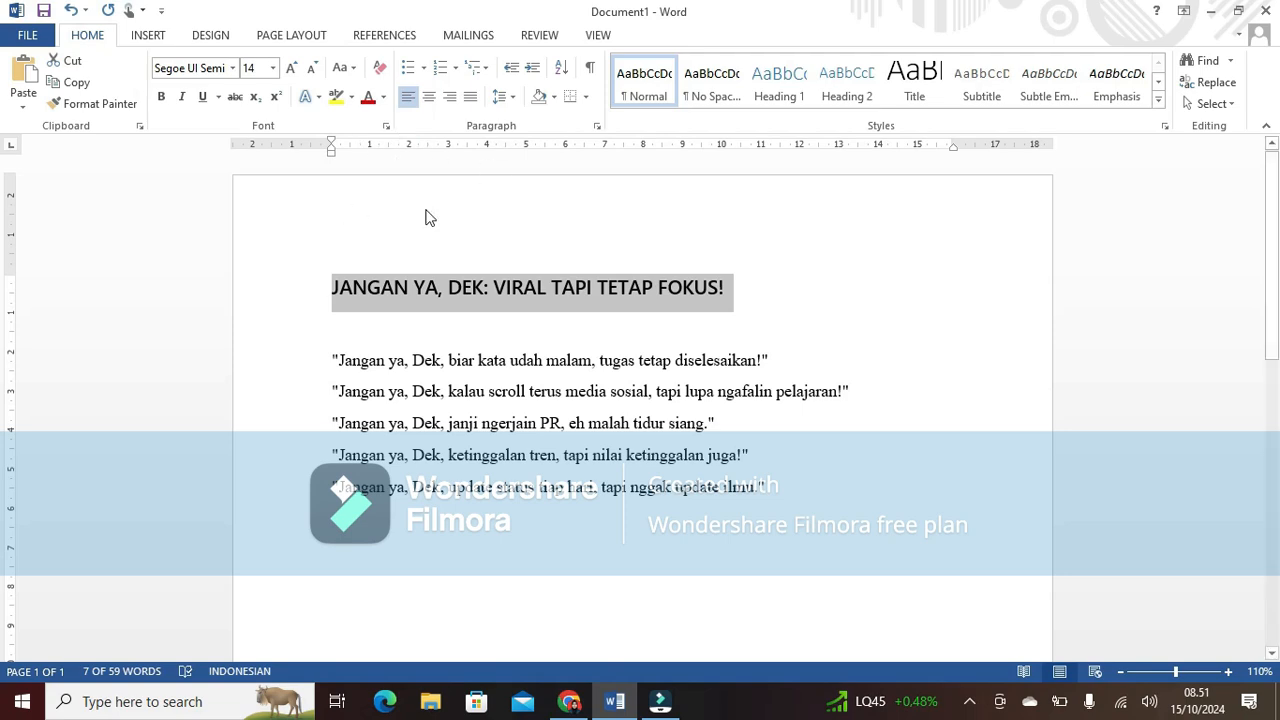
Try clearing all formatting from the title line, undo that, and make the title bold
left_click(379, 70)
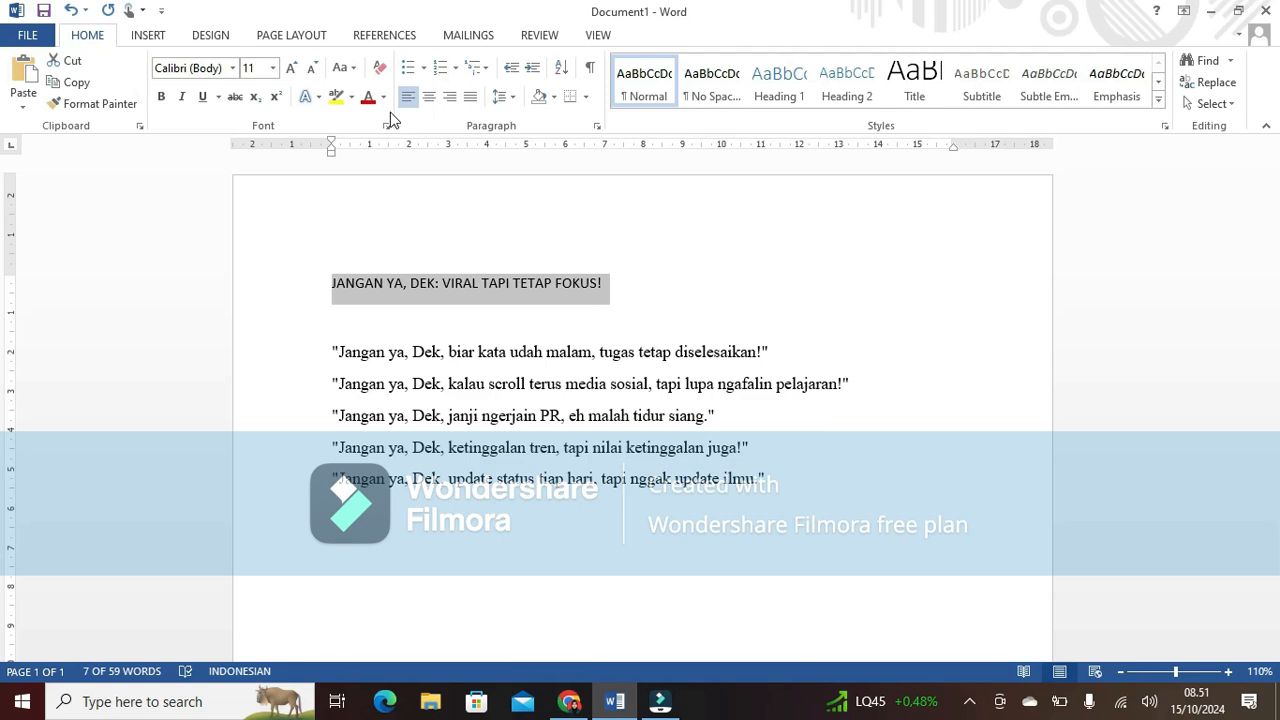
key("ctrl+z")
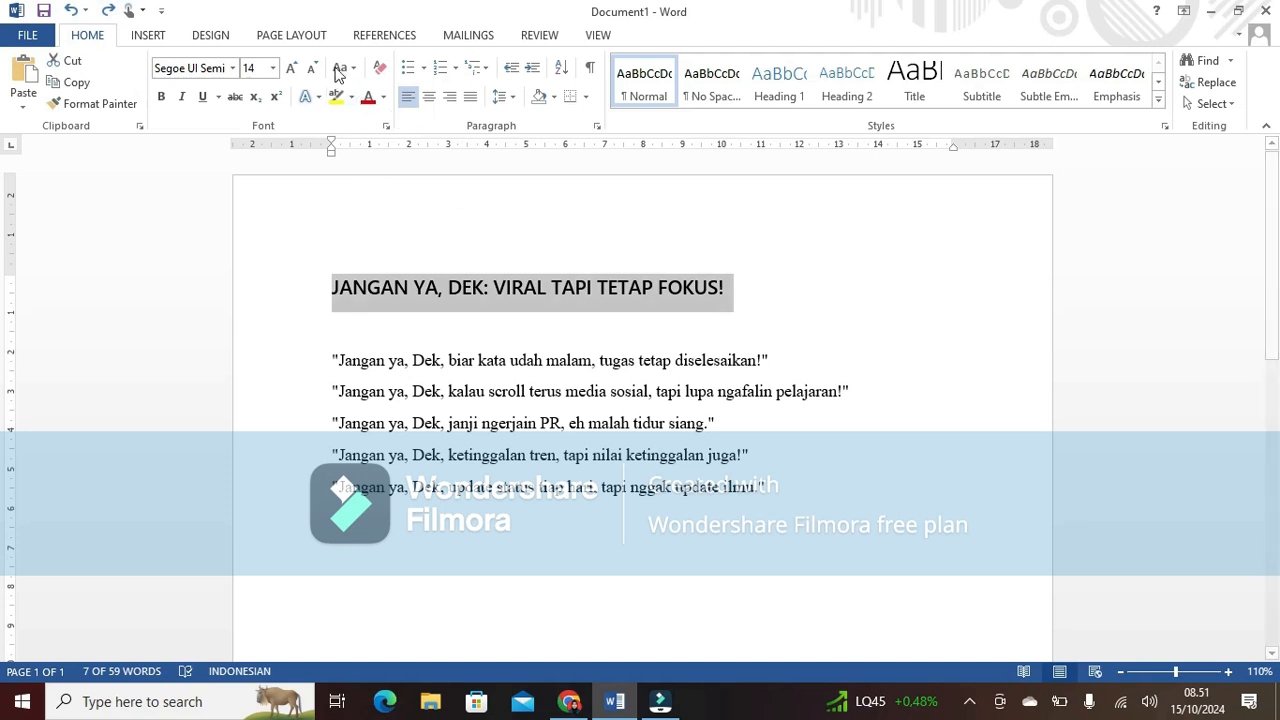
left_click(162, 103)
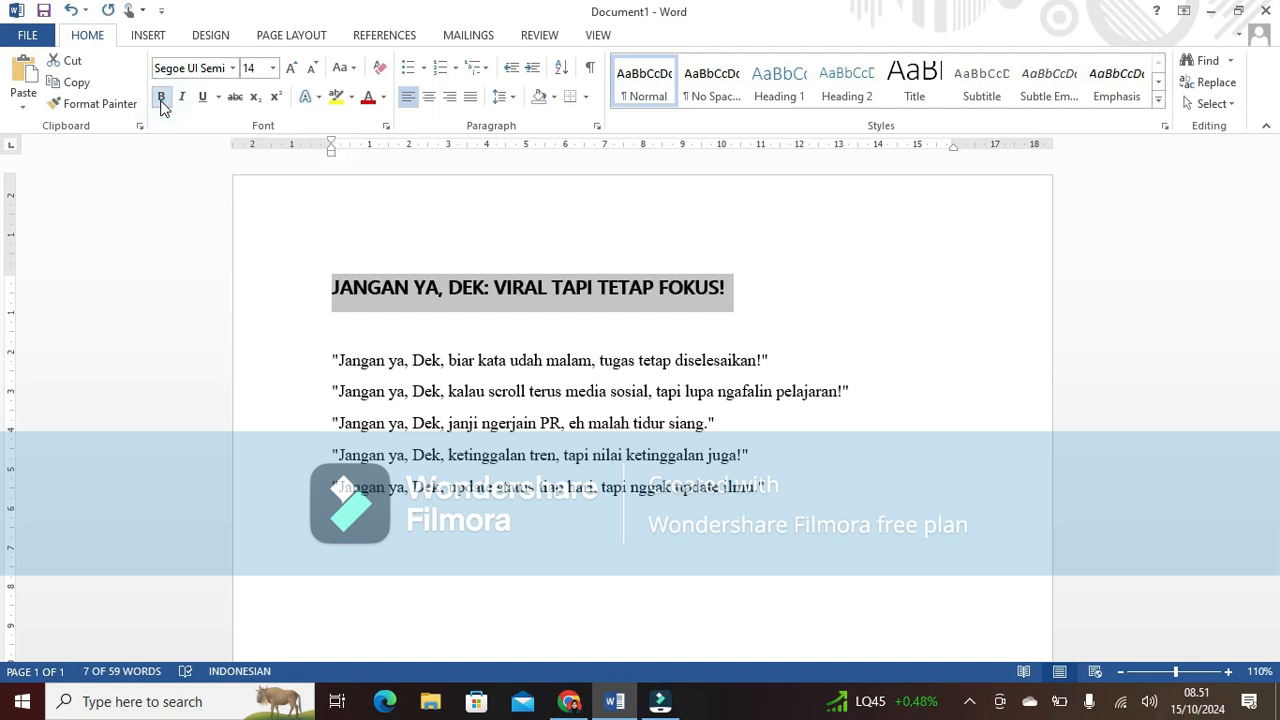
Make the whole first quoted sentence, ending in "tugas tetap diselesaikan!", bold
left_click(361, 292)
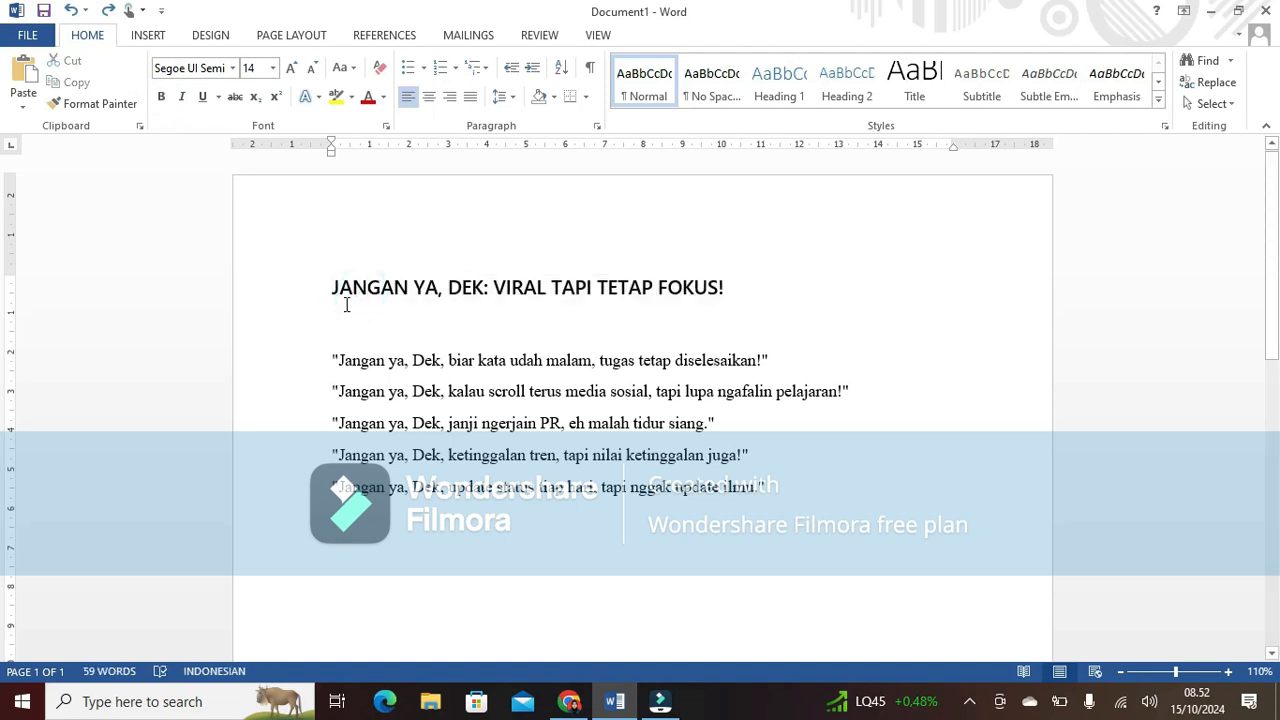
left_click_drag(331, 360, 786, 365)
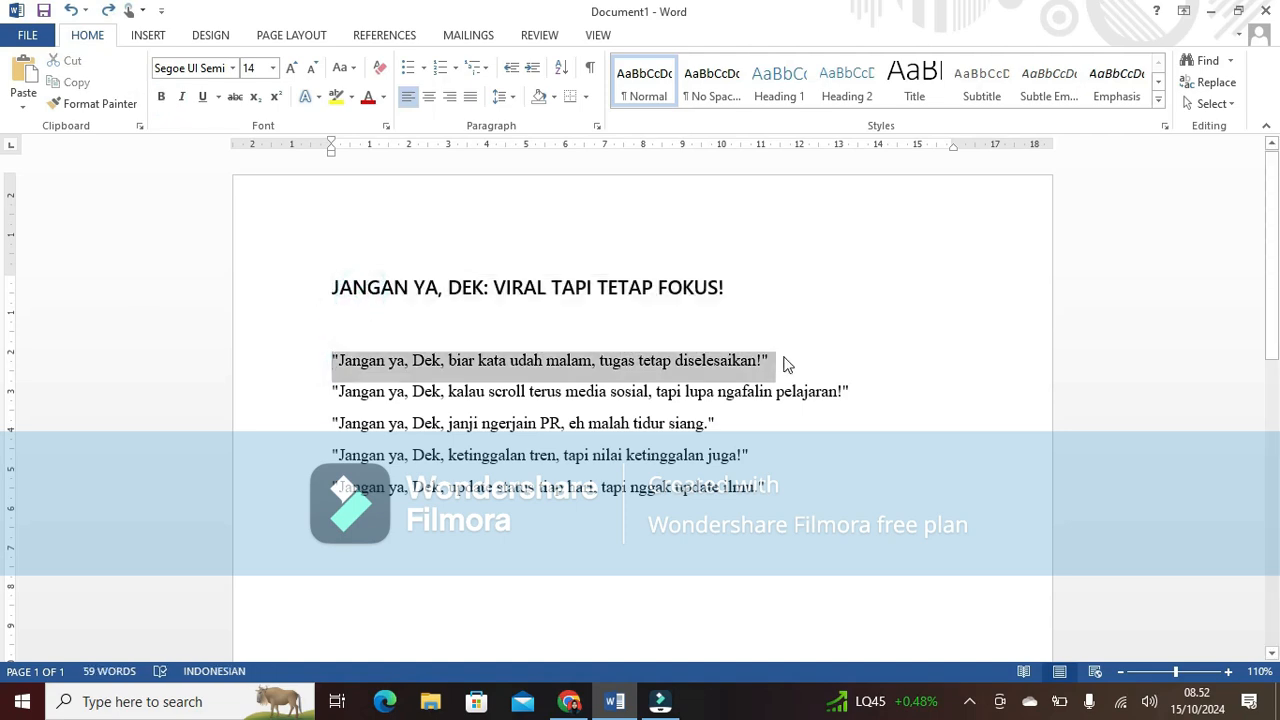
left_click(160, 97)
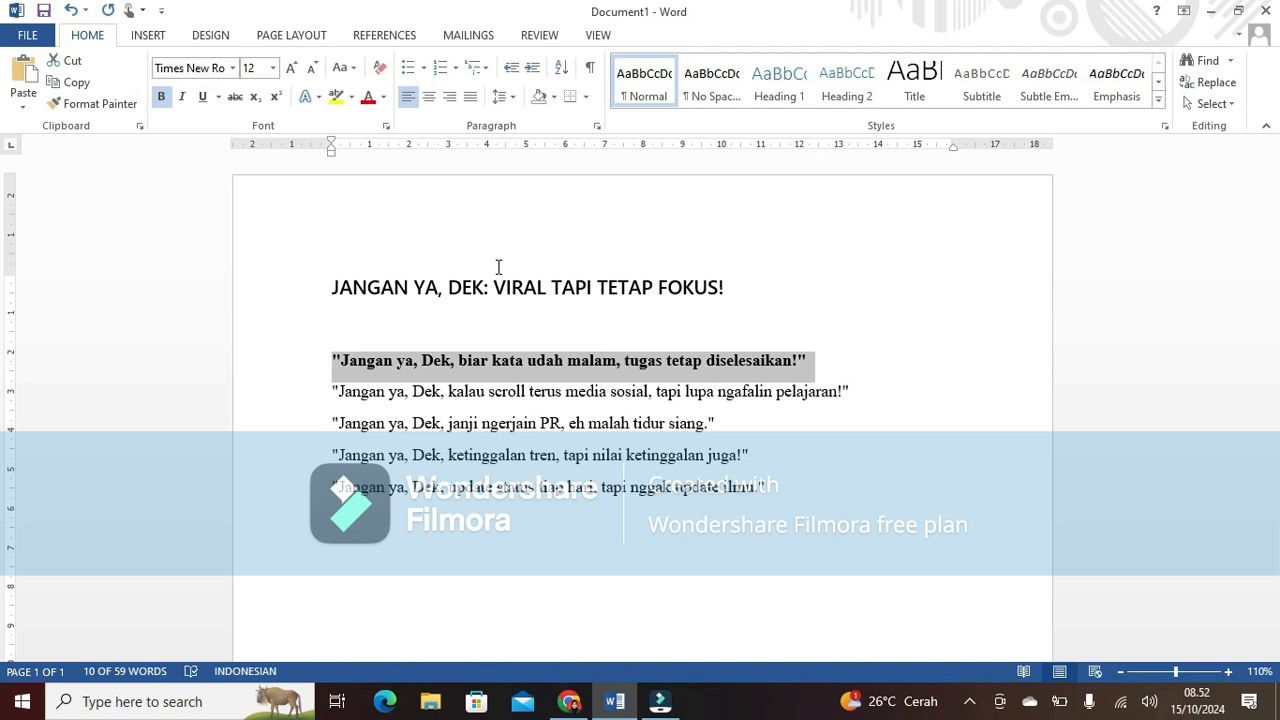
Make the word "scroll" in the second quoted sentence and "tren" in the fourth bold and italic
double_click(507, 395)
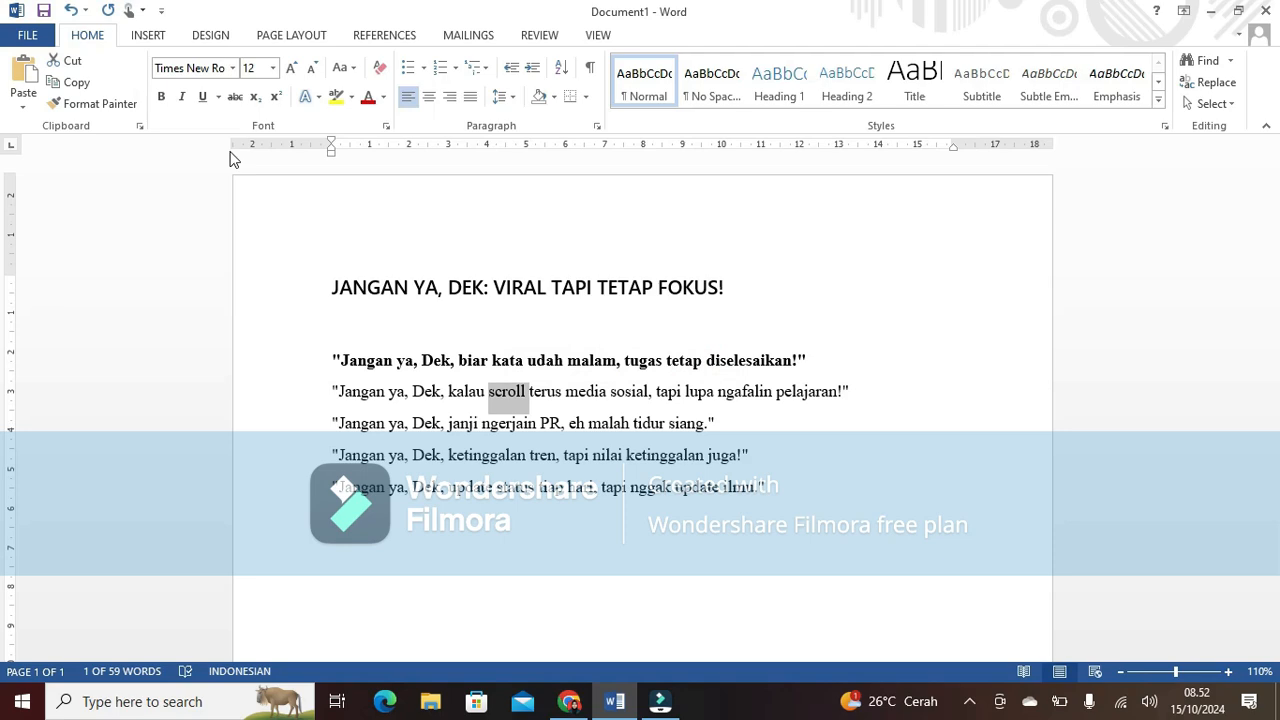
left_click(181, 98)
key("ctrl+b")
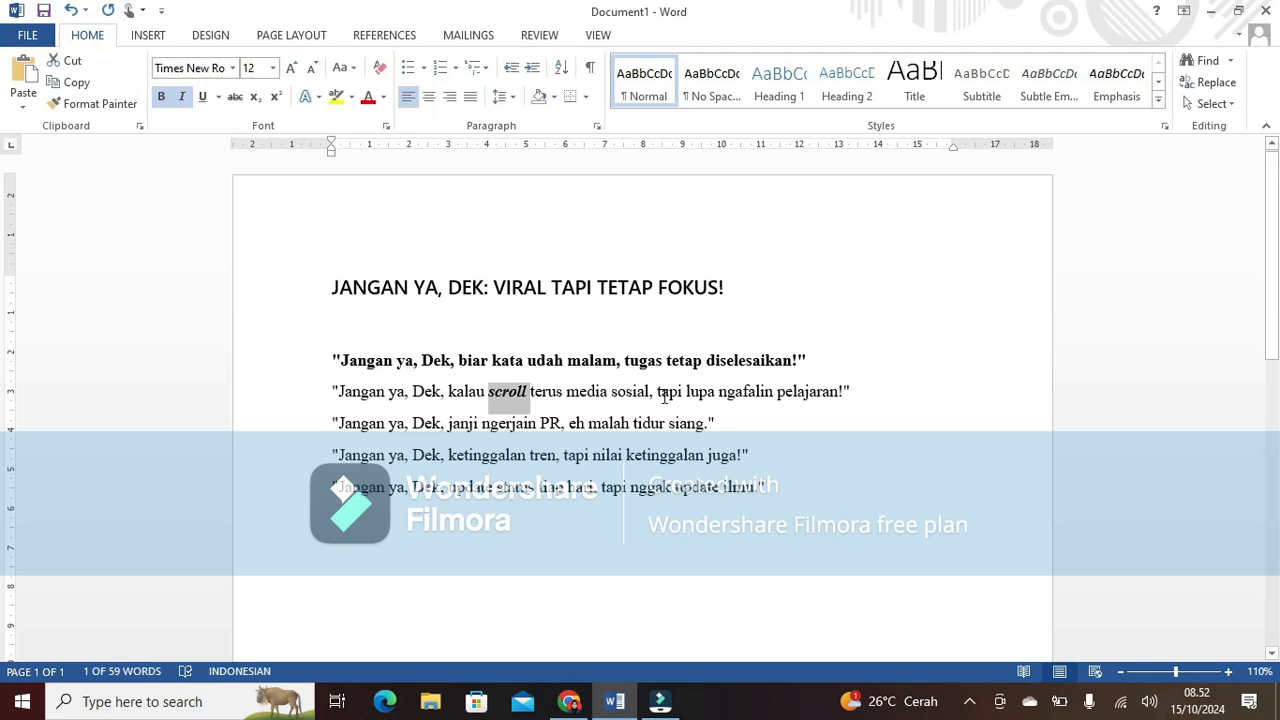
double_click(546, 460)
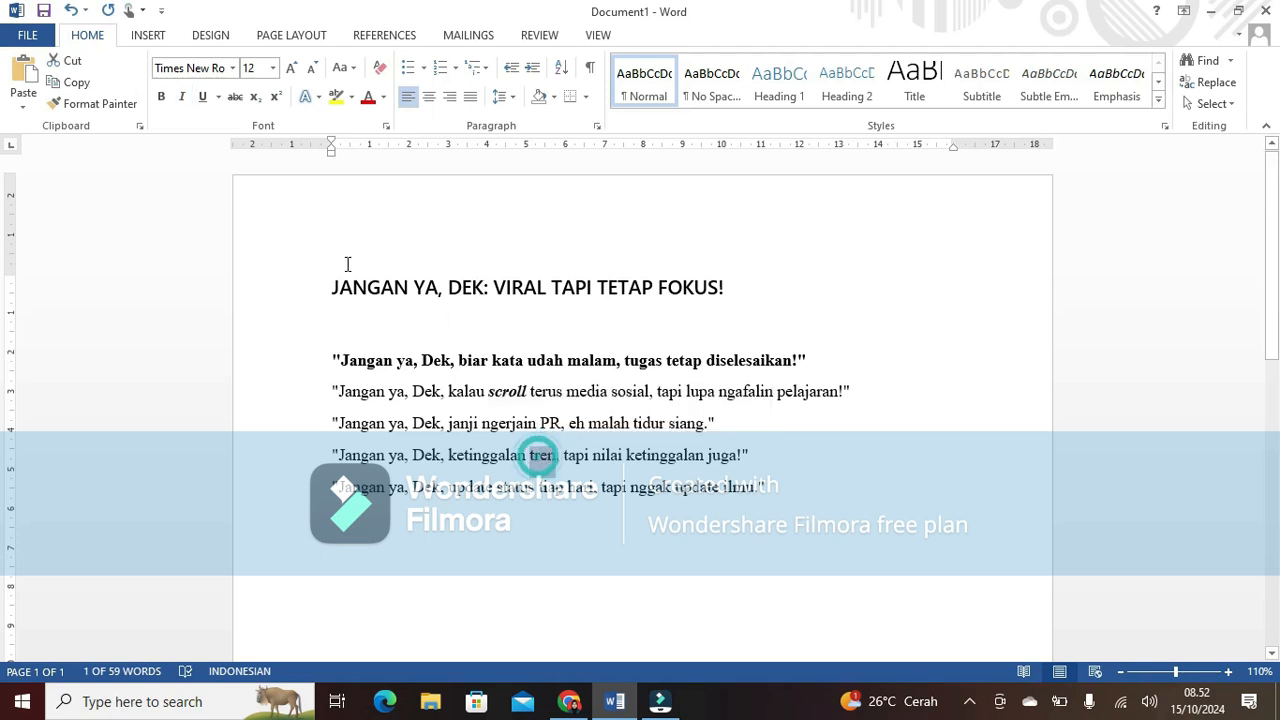
left_click(180, 100)
key("ctrl+b")
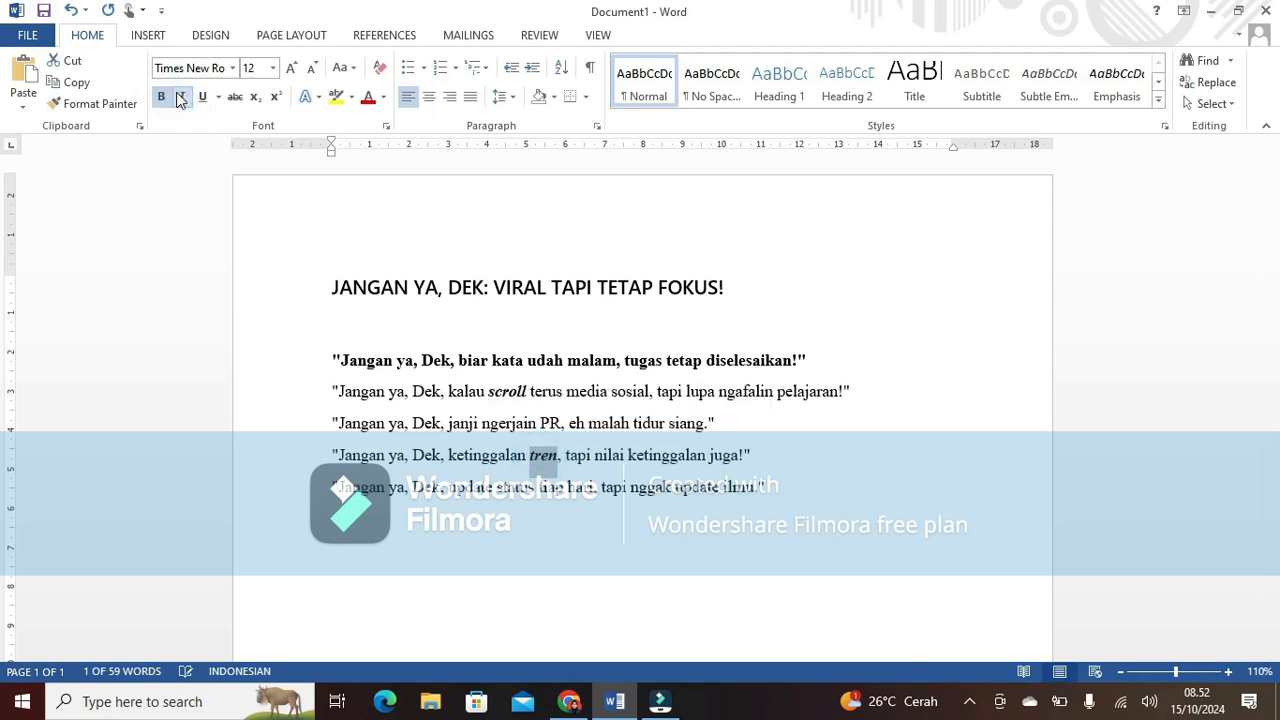
Make the first word "update" in the fifth quoted sentence bold and italic
double_click(470, 490)
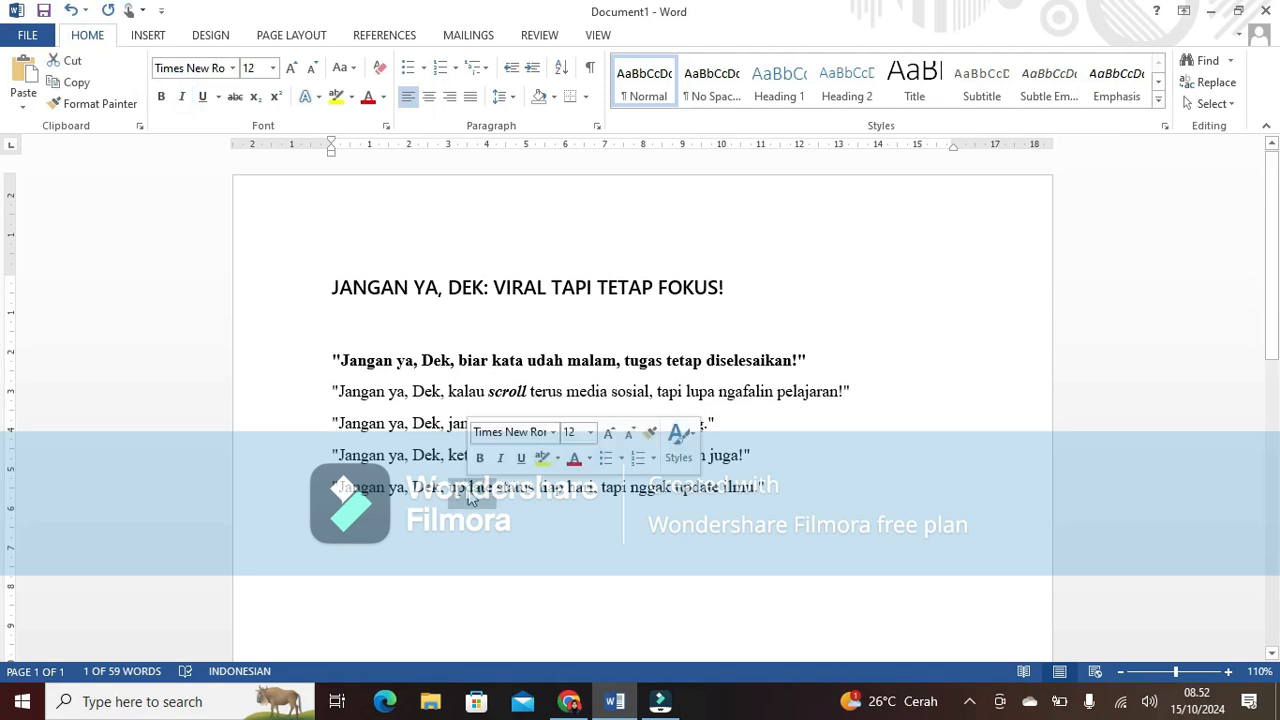
left_click(181, 100)
left_click(179, 99)
left_click(181, 100)
left_click(161, 96)
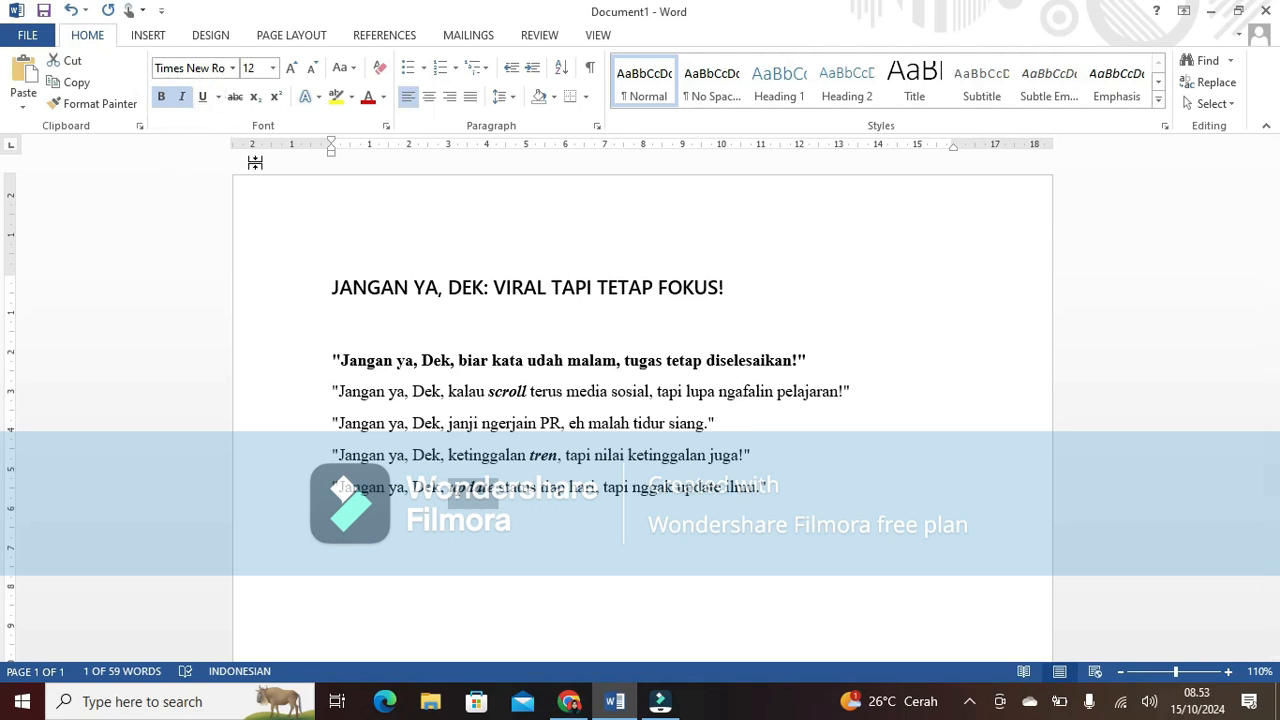
left_click(537, 356)
left_click(537, 356)
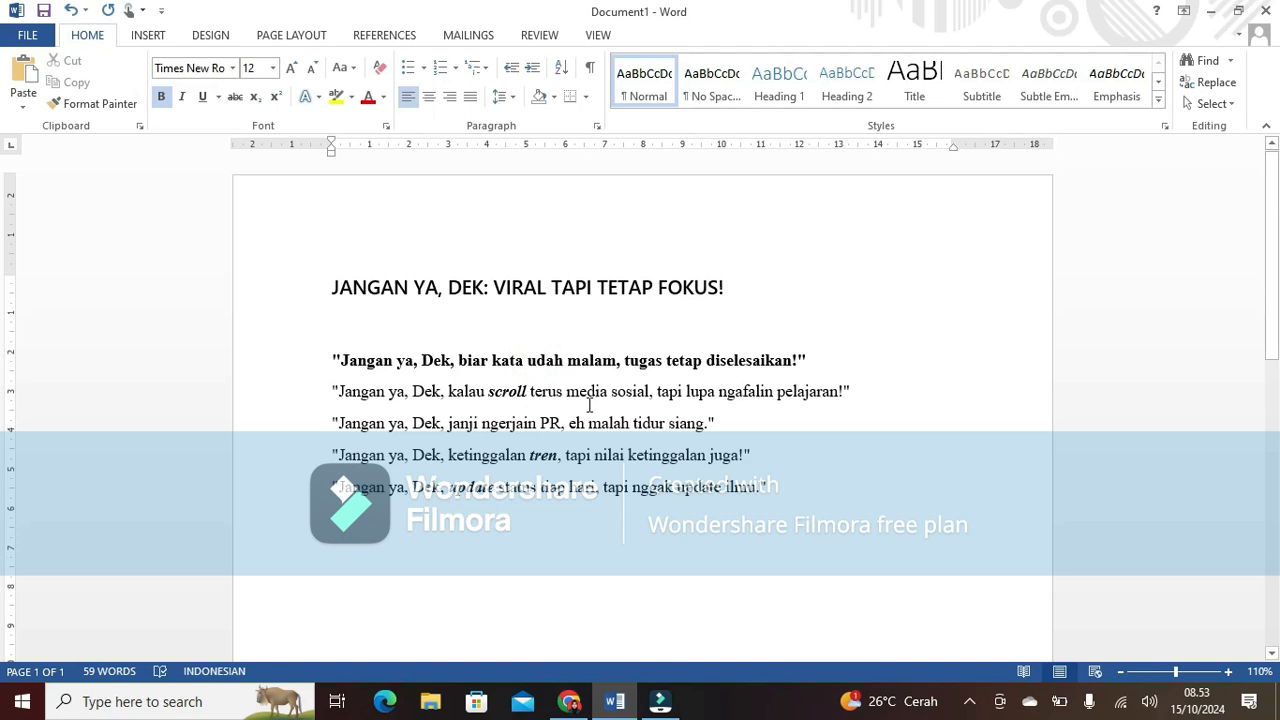
Underline "Jangan ya, Dek" in the third quoted sentence with a wavy line
left_click(342, 423)
left_click_drag(342, 423, 440, 423)
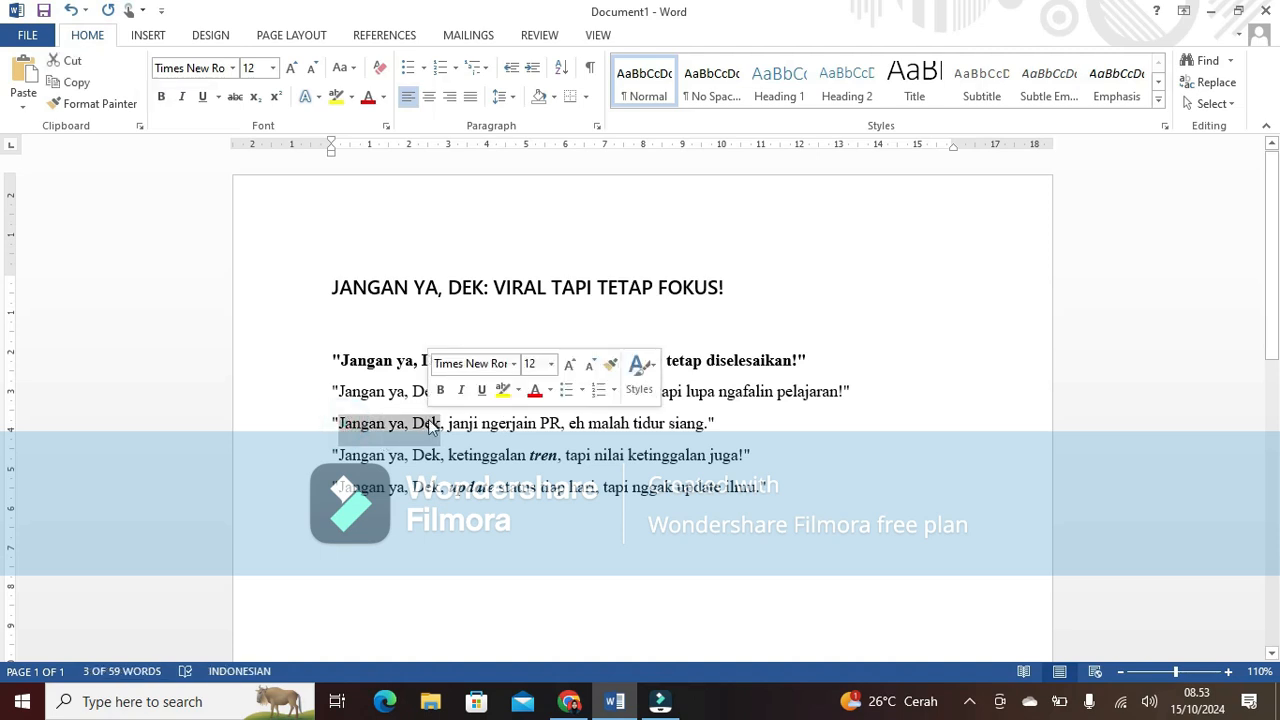
left_click(203, 97)
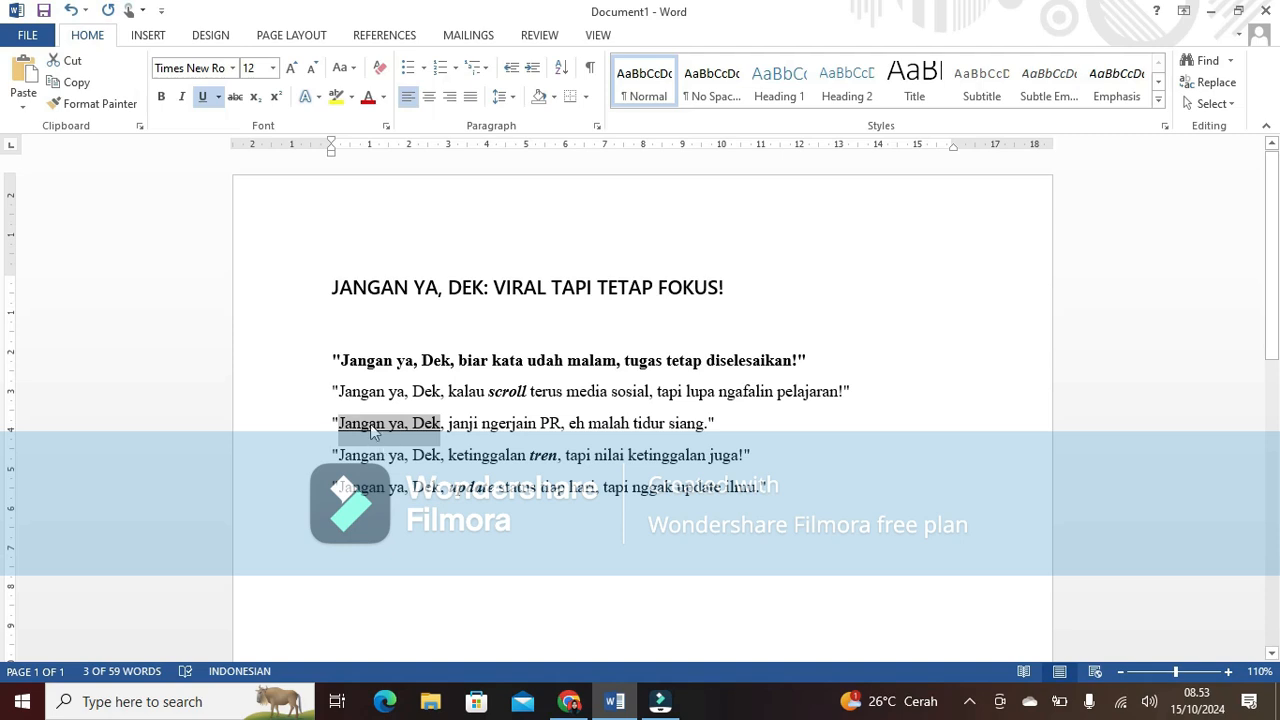
left_click(218, 97)
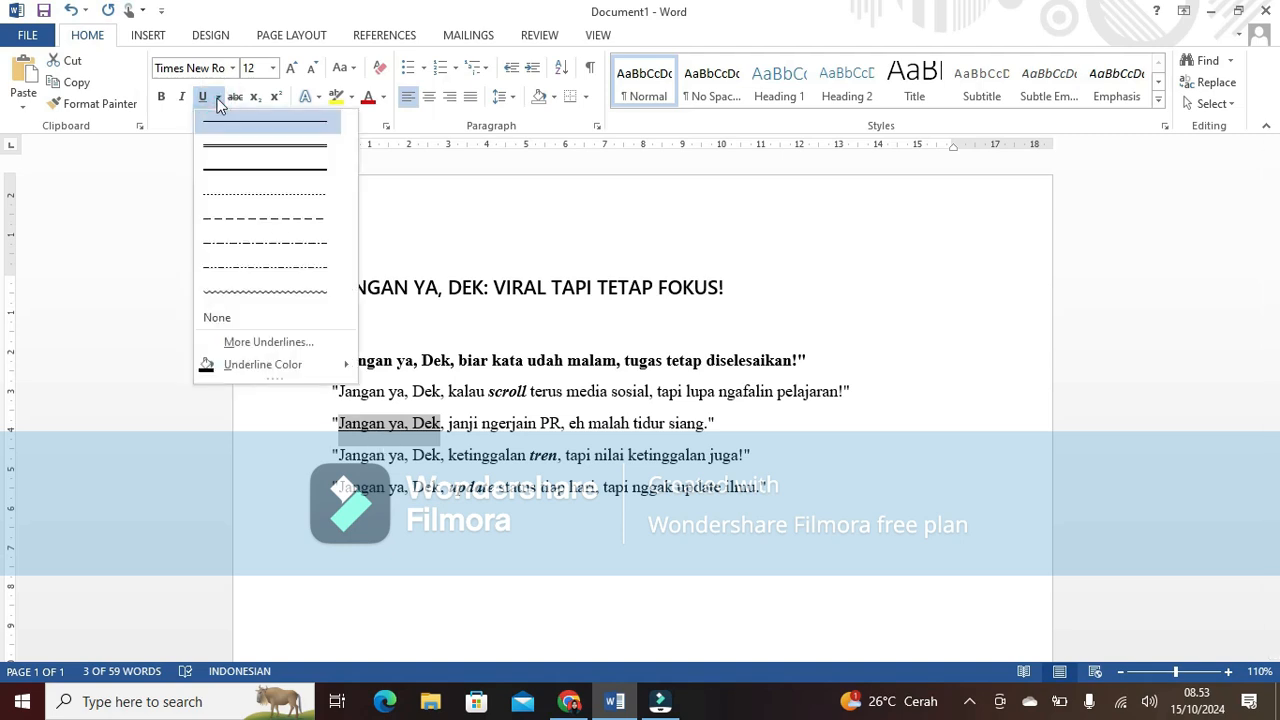
left_click(220, 97)
left_click(220, 98)
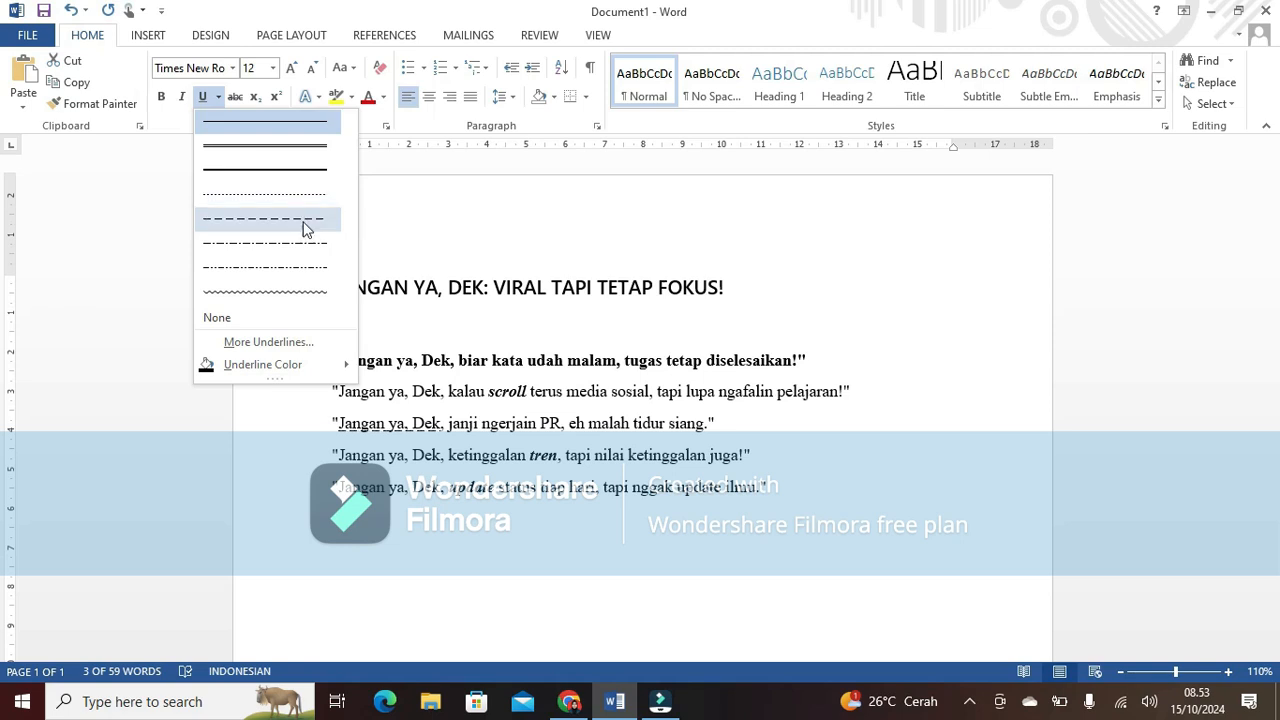
left_click(315, 290)
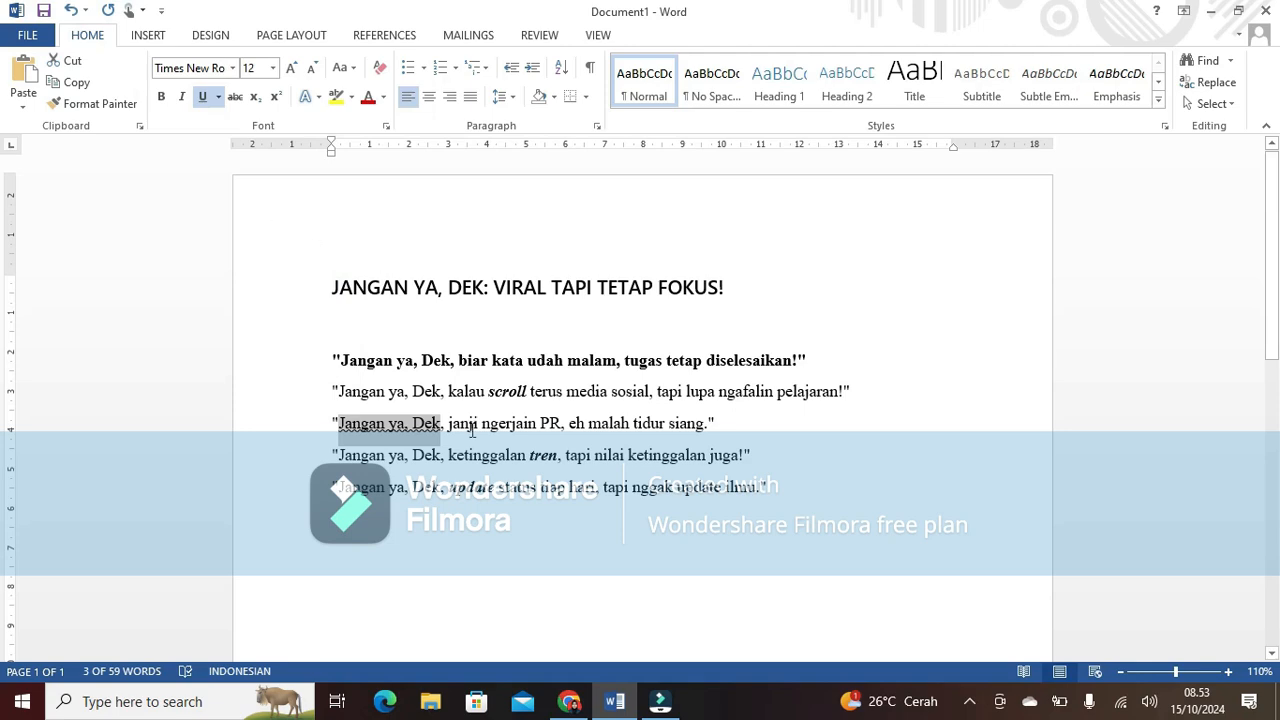
left_click(470, 426)
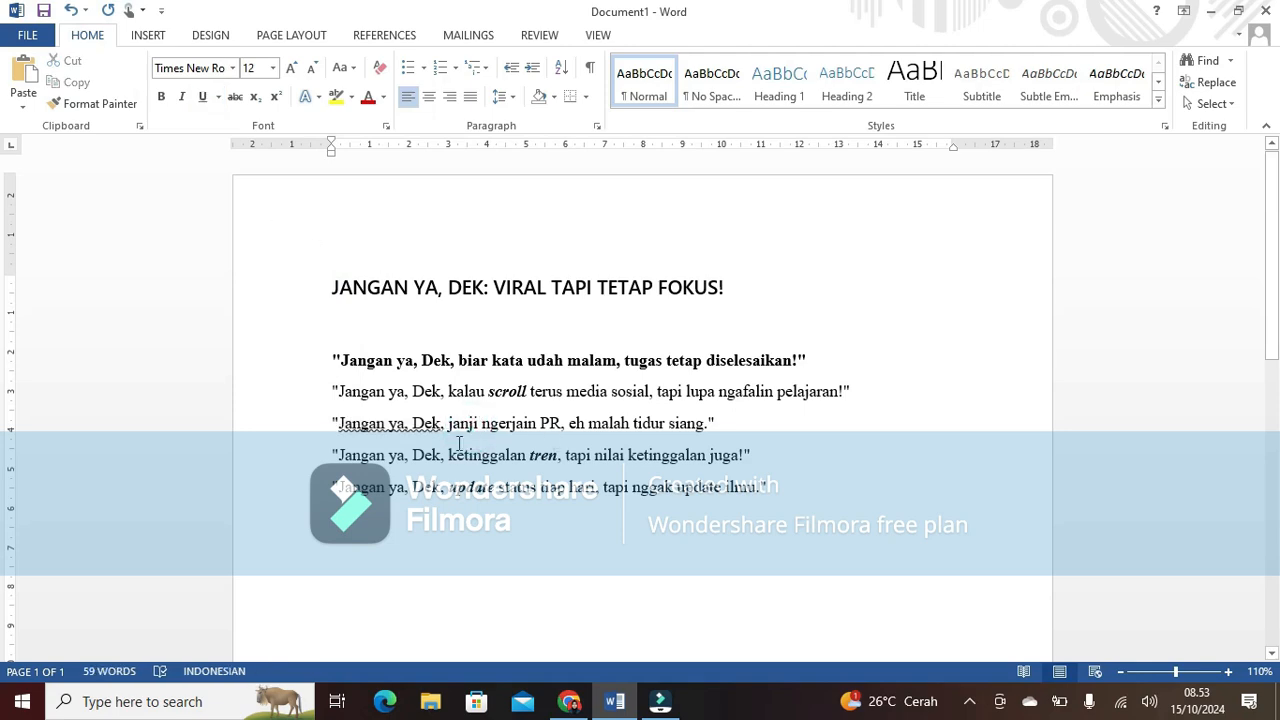
Try strikethrough on "janji ngerjain PR" in the third quoted sentence and remove it again
left_click_drag(441, 424, 552, 420)
left_click(550, 422)
left_click_drag(447, 421, 560, 423)
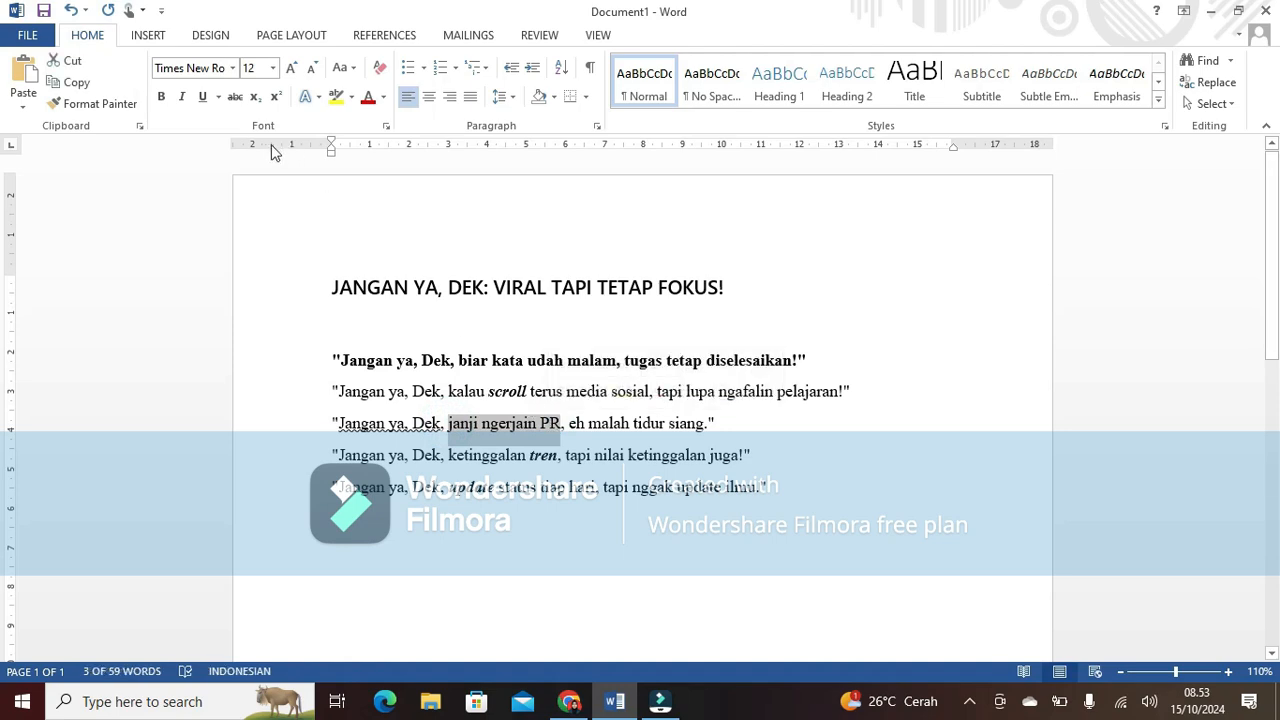
left_click(240, 100)
left_click(240, 100)
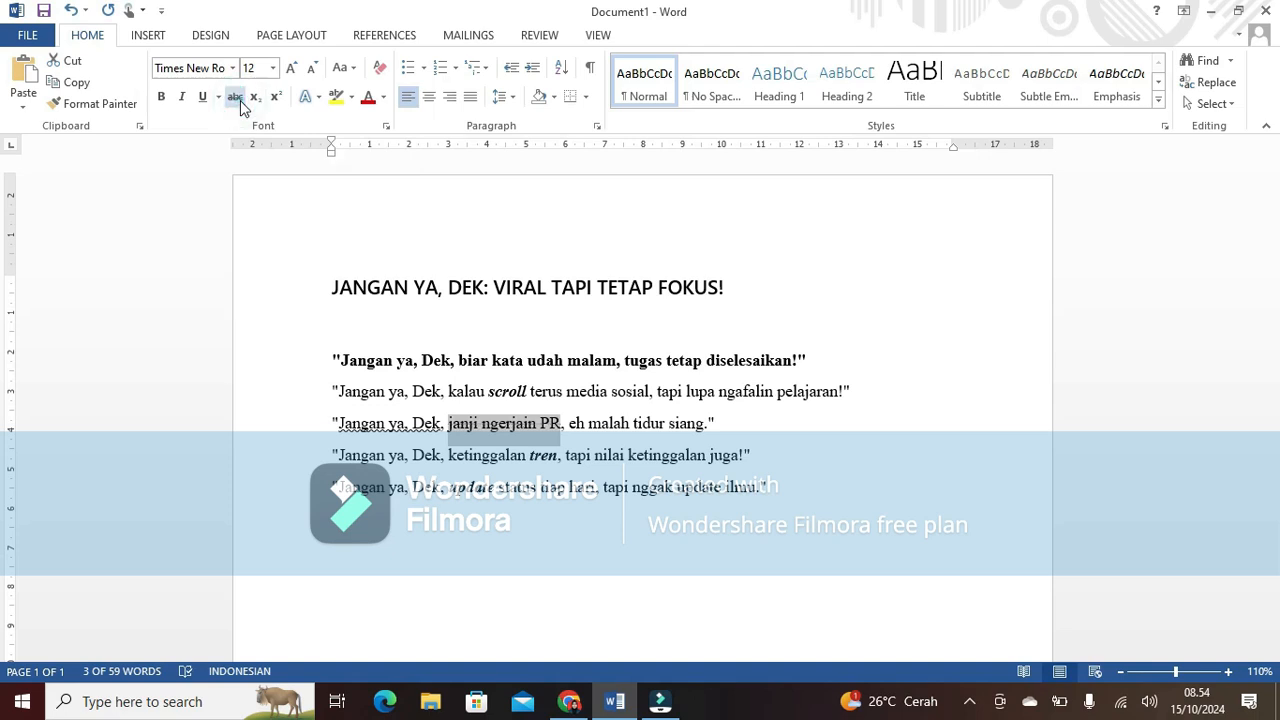